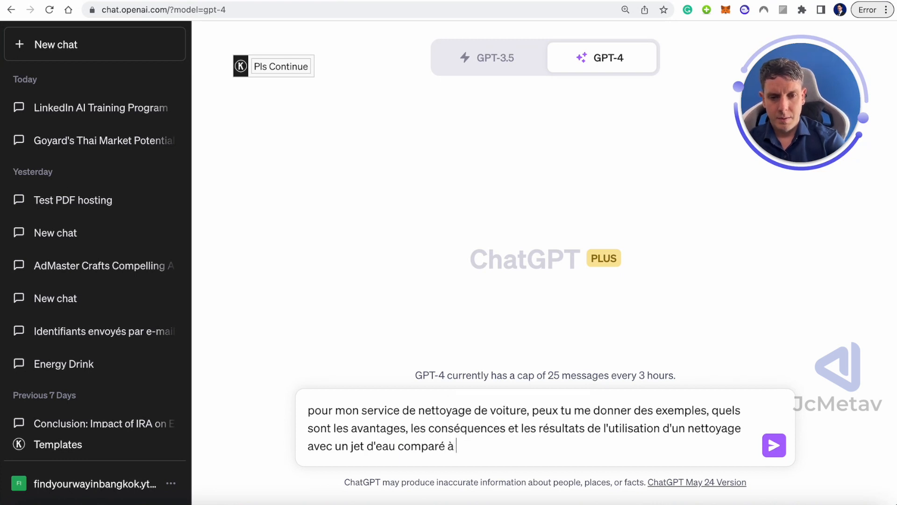
- Complete the car-cleaning prompt so it compares the water jet with "une laverie automatique", and send it
{"action": "type", "text": "une laverie autom"}
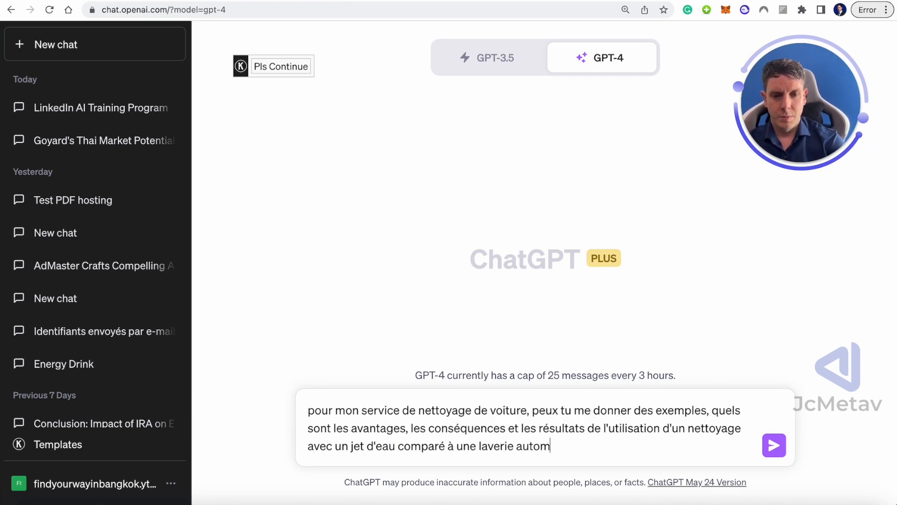
{"action": "type", "text": "atique"}
{"action": "key", "text": "Return"}
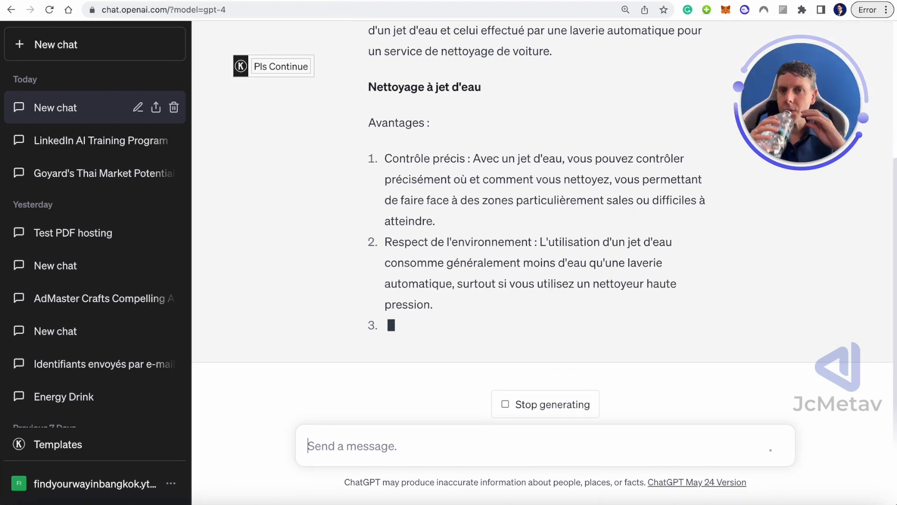
- Read the generated comparison of water-jet cleaning and automatic car wash, covering the advantages, consequences and results of each
{"action": "scroll", "coordinate": [630, 341], "scroll_direction": "up", "scroll_amount": 3}
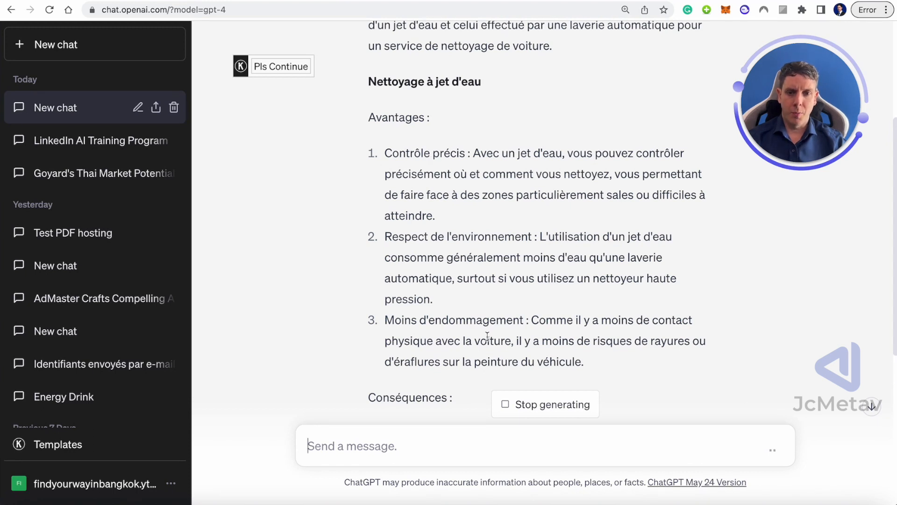
{"action": "scroll", "coordinate": [468, 346], "scroll_direction": "down", "scroll_amount": 5}
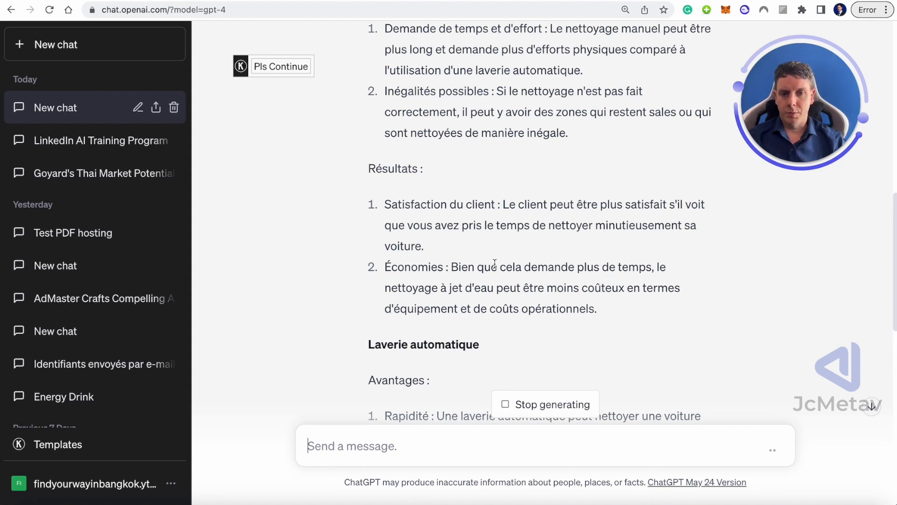
{"action": "scroll", "coordinate": [498, 271], "scroll_direction": "up", "scroll_amount": 2}
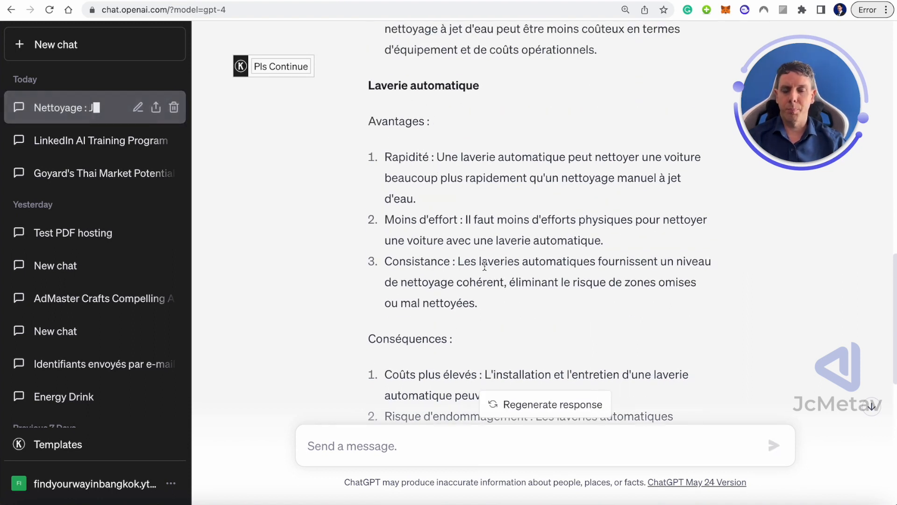
{"action": "scroll", "coordinate": [484, 266], "scroll_direction": "down", "scroll_amount": 3}
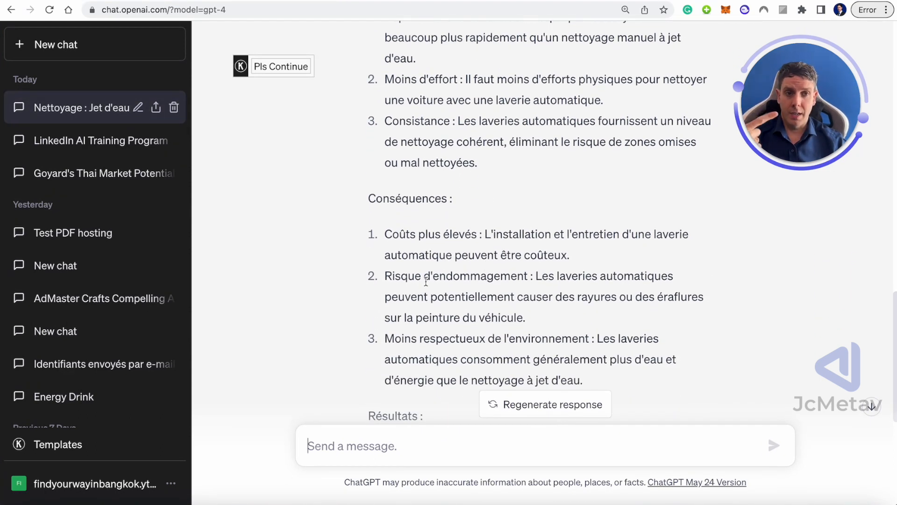
{"action": "scroll", "coordinate": [425, 281], "scroll_direction": "down", "scroll_amount": 2}
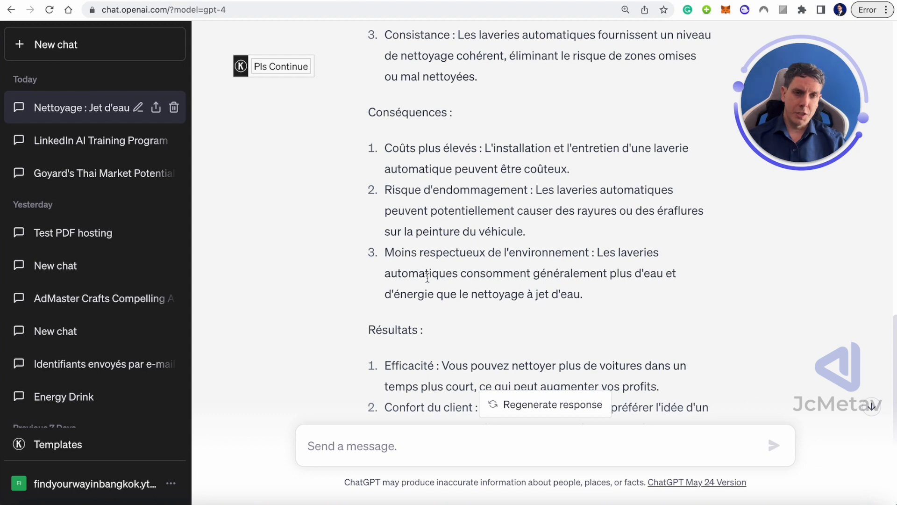
{"action": "scroll", "coordinate": [428, 276], "scroll_direction": "down", "scroll_amount": 3}
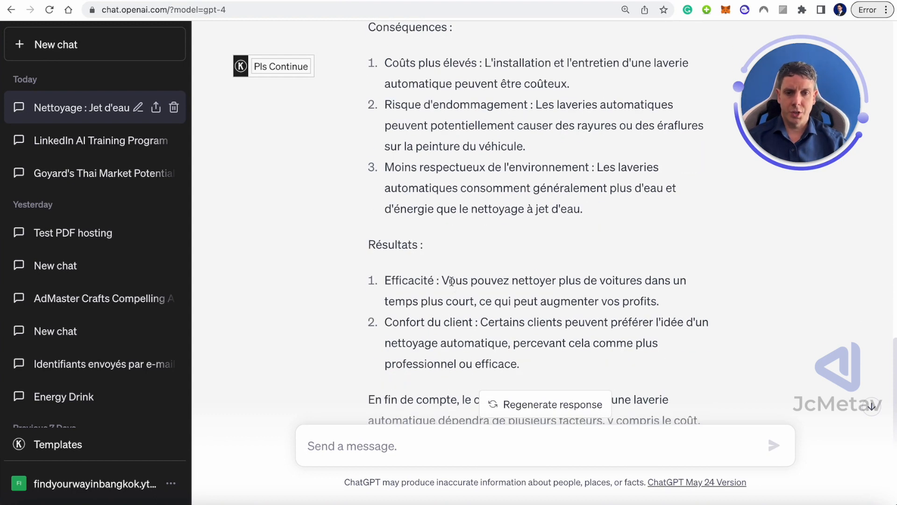
{"action": "scroll", "coordinate": [500, 309], "scroll_direction": "down", "scroll_amount": 1}
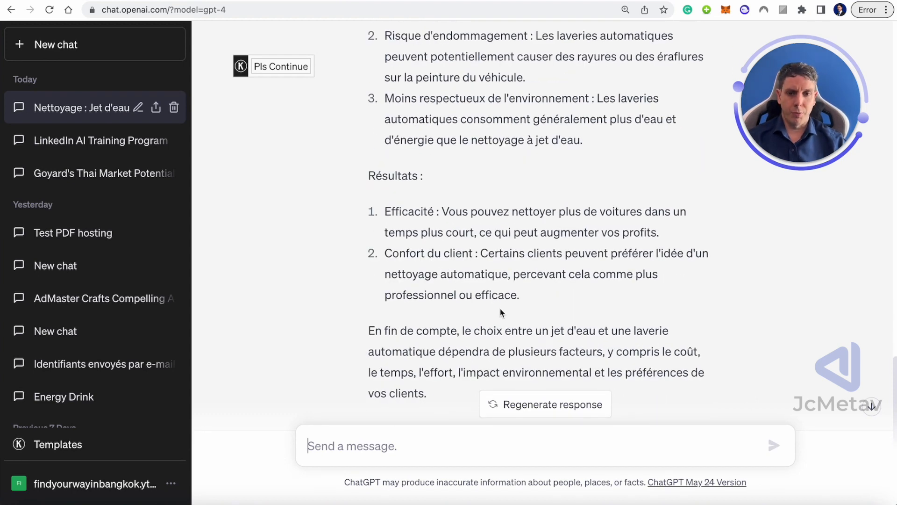
{"action": "scroll", "coordinate": [501, 308], "scroll_direction": "up", "scroll_amount": 1}
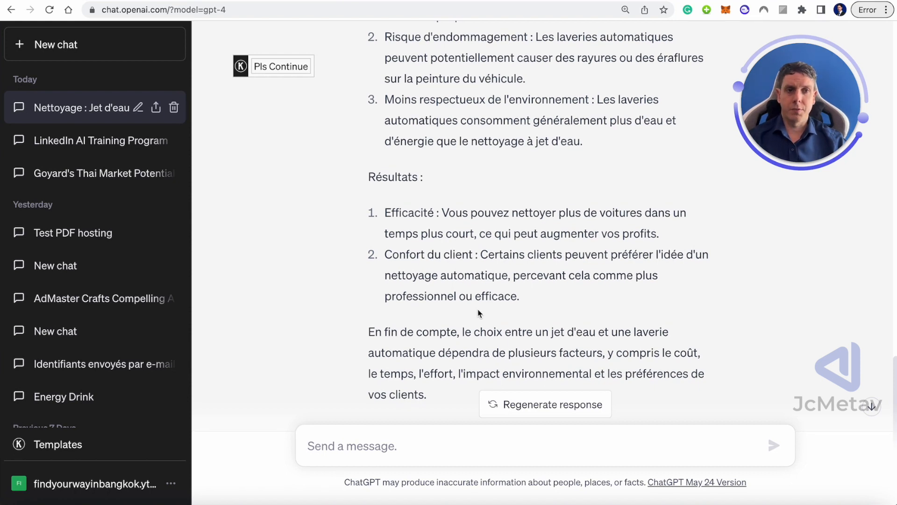
{"action": "scroll", "coordinate": [478, 313], "scroll_direction": "up", "scroll_amount": 15}
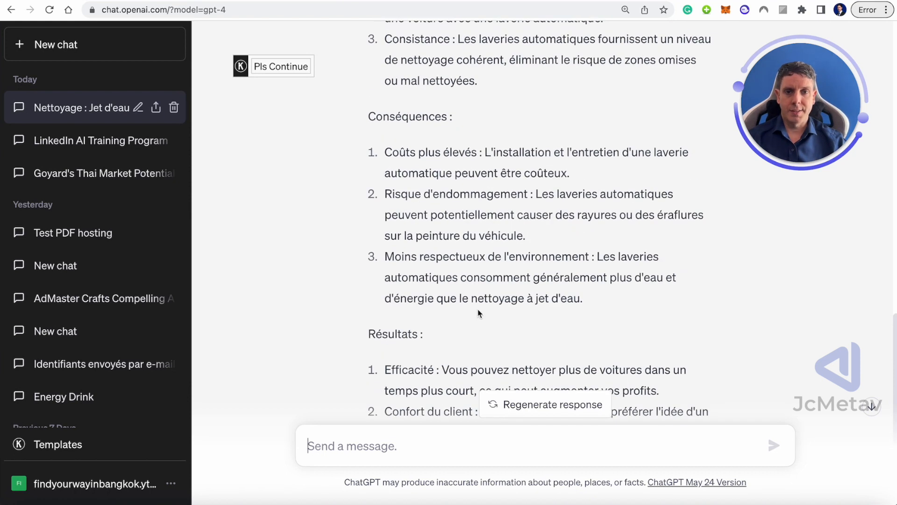
{"action": "scroll", "coordinate": [453, 304], "scroll_direction": "down", "scroll_amount": 12}
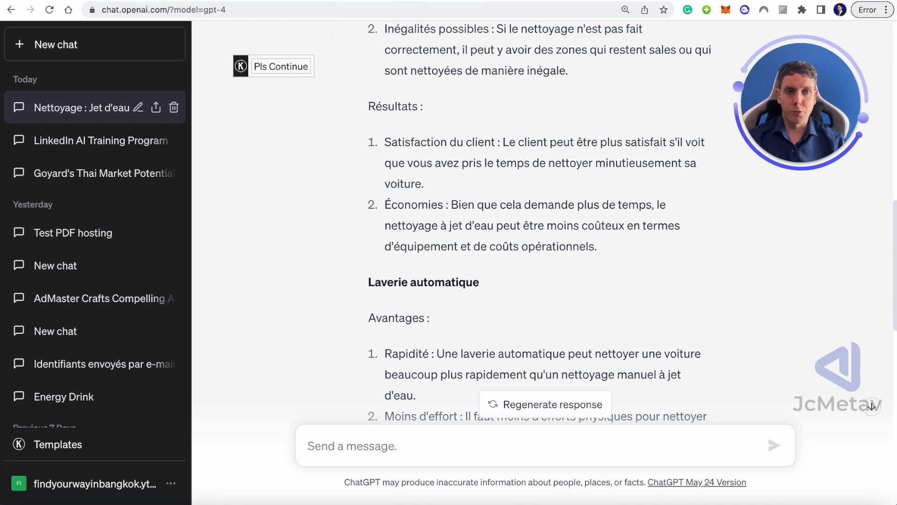
- Switch to the Canva presentation to consult the slide on uncommon or advanced techniques, and return to ChatGPT
{"action": "key", "text": "ctrl+Tab"}
{"action": "left_click", "coordinate": [173, 308]}
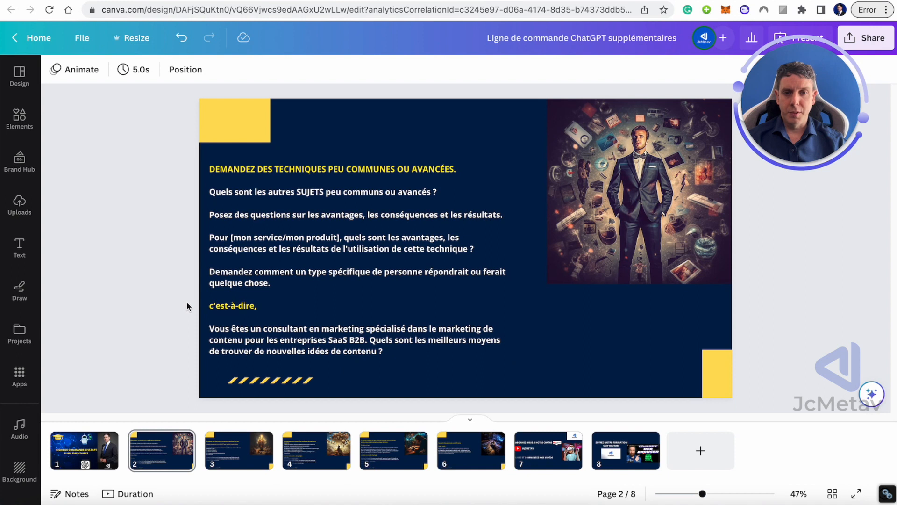
{"action": "left_click", "coordinate": [470, 2]}
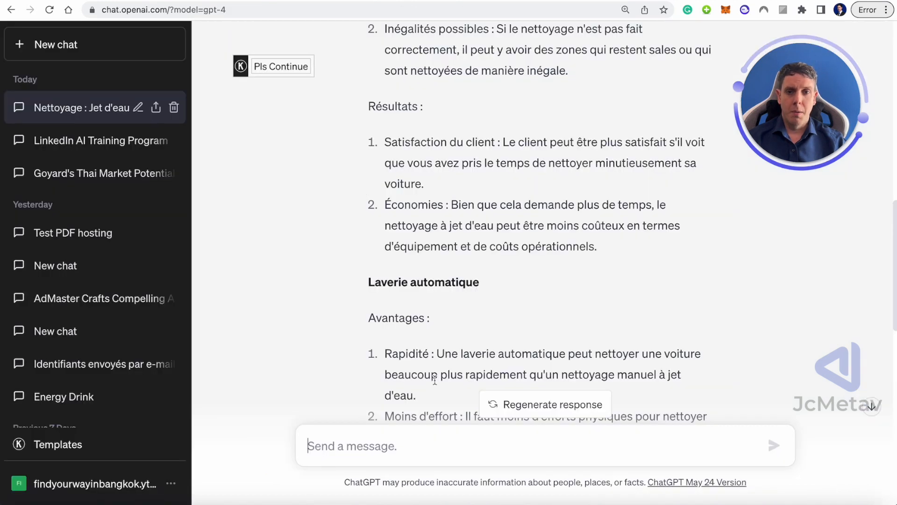
- Send the prompt "imaginons un retraité à qui je demande d'aller faire un jogging demain de 15 kilometres, comment va t'il me repondre?"
{"action": "scroll", "coordinate": [434, 380], "scroll_direction": "down", "scroll_amount": 10}
{"action": "type", "text": "imaginon"}
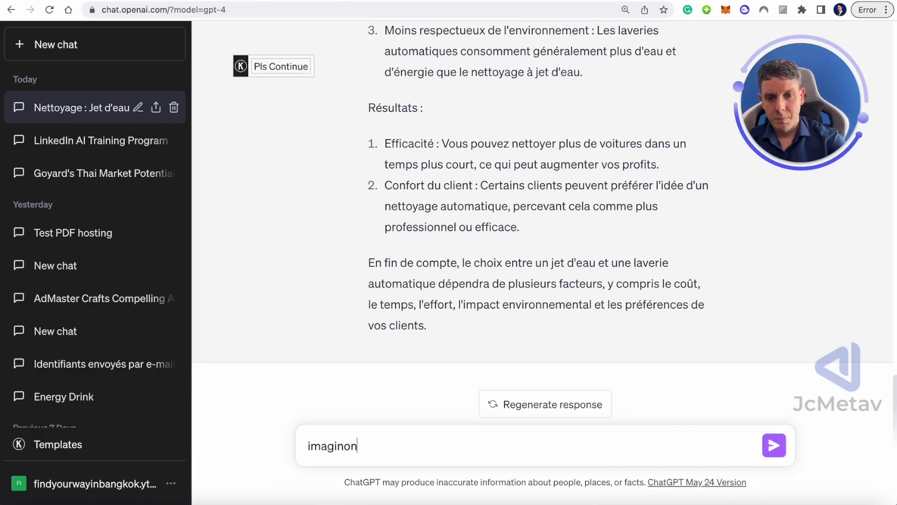
{"action": "type", "text": "s un retraité à qu"}
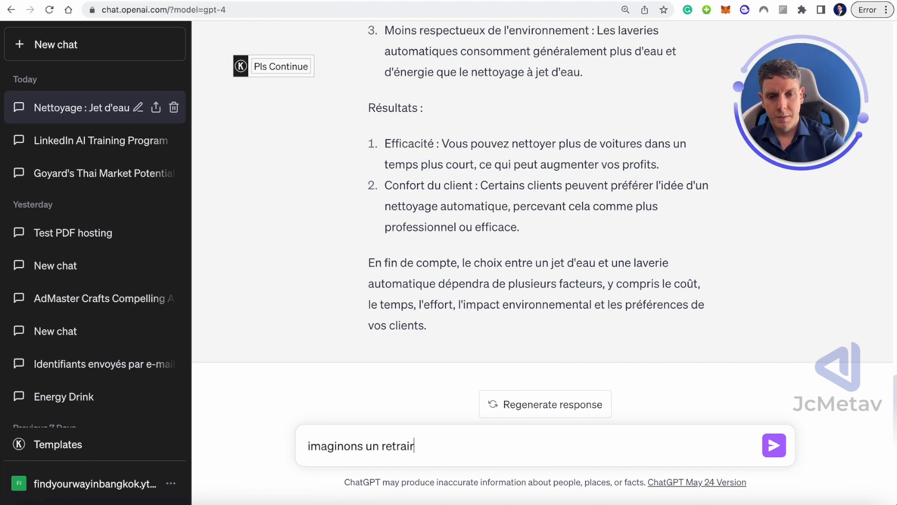
{"action": "type", "text": "i je demande "}
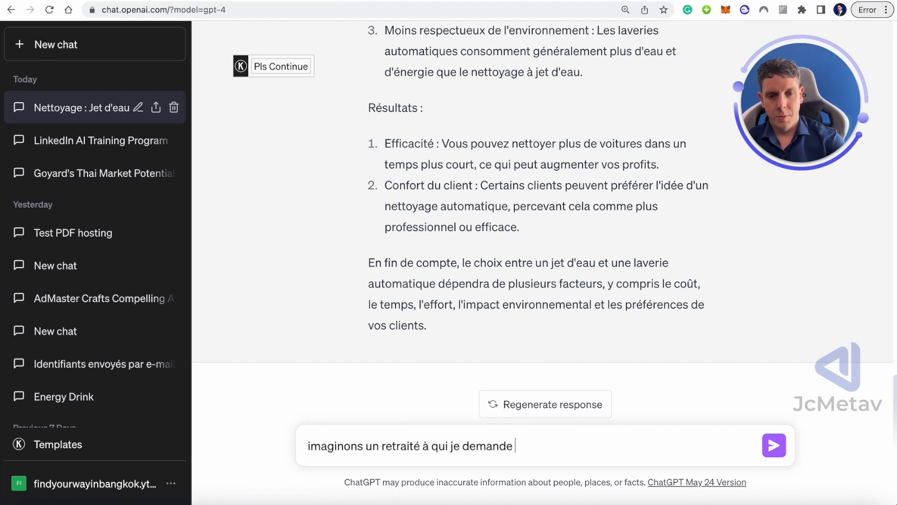
{"action": "type", "text": "d'aller faire un joggin"}
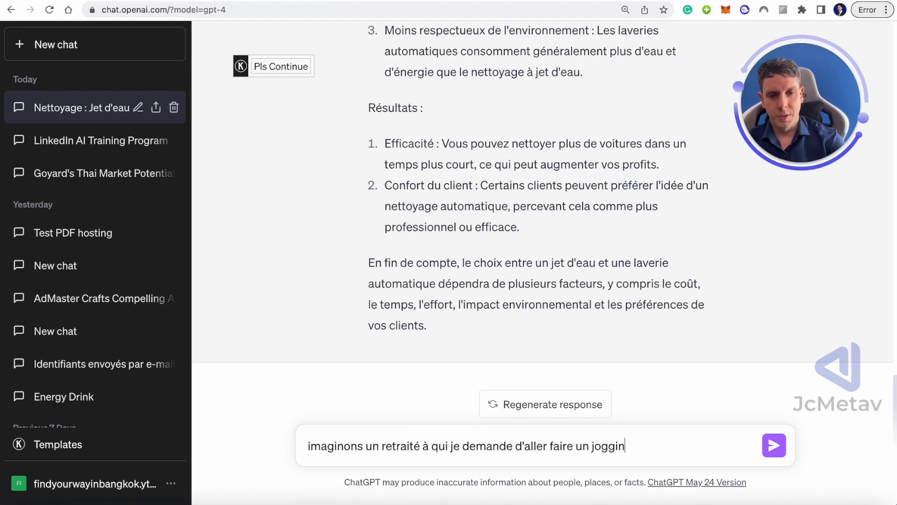
{"action": "type", "text": "g demain de 1"}
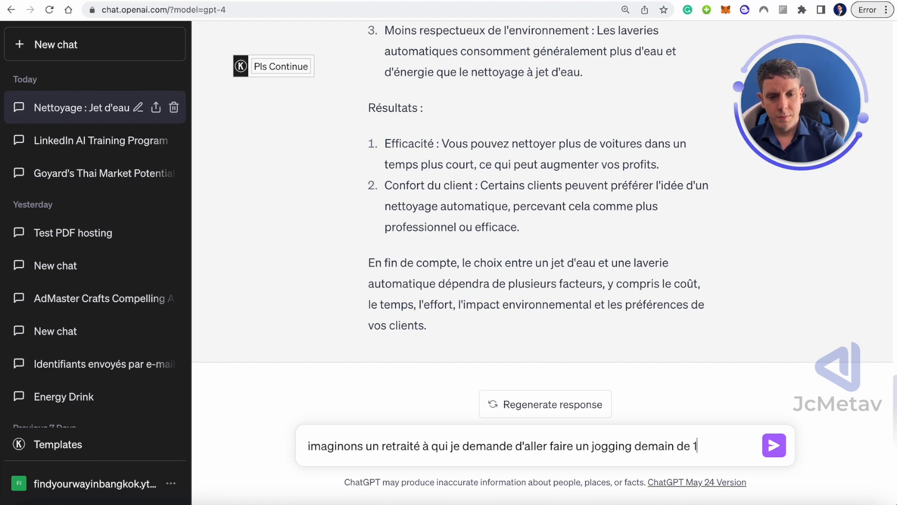
{"action": "type", "text": "5 kilometres, comment va i"}
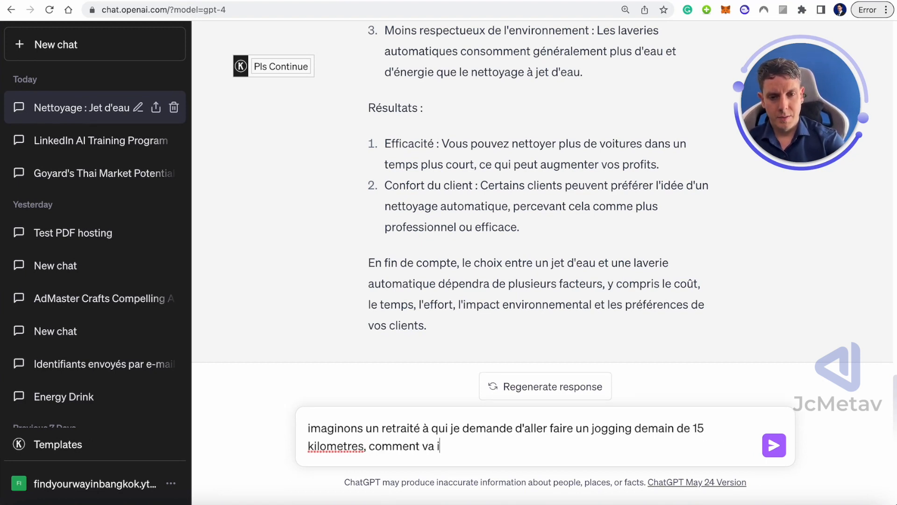
{"action": "key", "text": "BackSpace"}
{"action": "type", "text": "t'il me repondre?"}
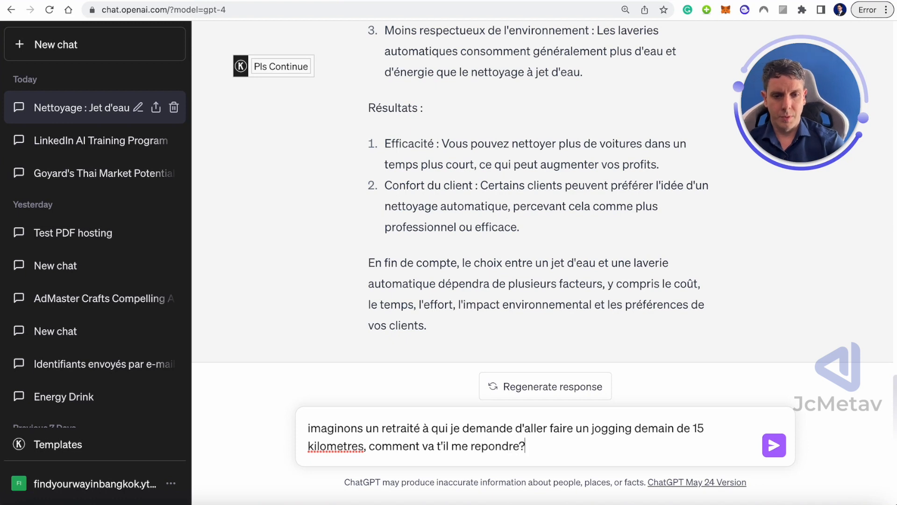
{"action": "key", "text": "Return"}
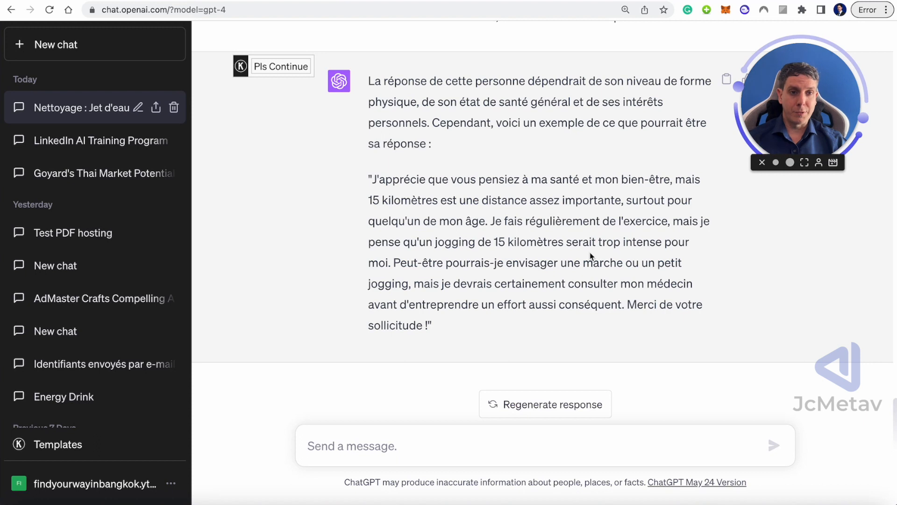
- Review the retiree's imagined answer, highlighting the passage about 15 kilometres being a considerable distance
{"action": "scroll", "coordinate": [591, 256], "scroll_direction": "up", "scroll_amount": 2}
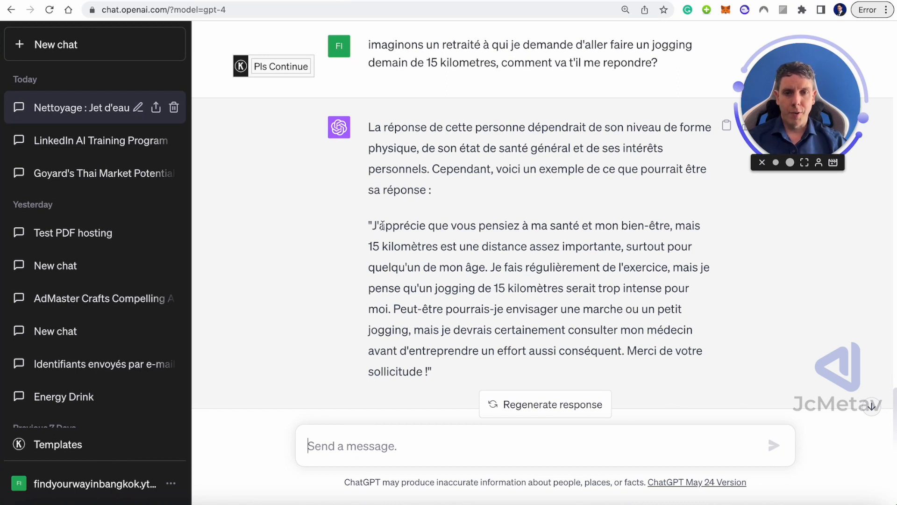
{"action": "left_click_drag", "start_coordinate": [373, 247], "coordinate": [616, 247]}
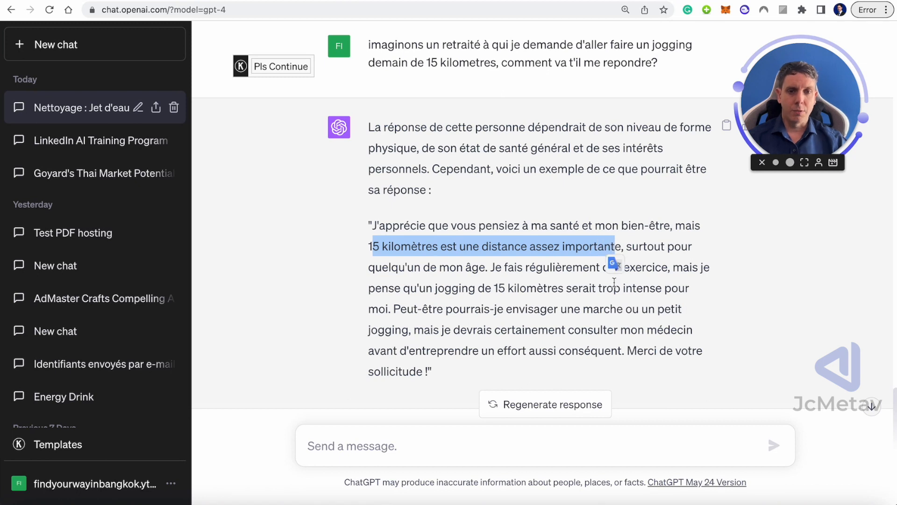
{"action": "left_click", "coordinate": [539, 286]}
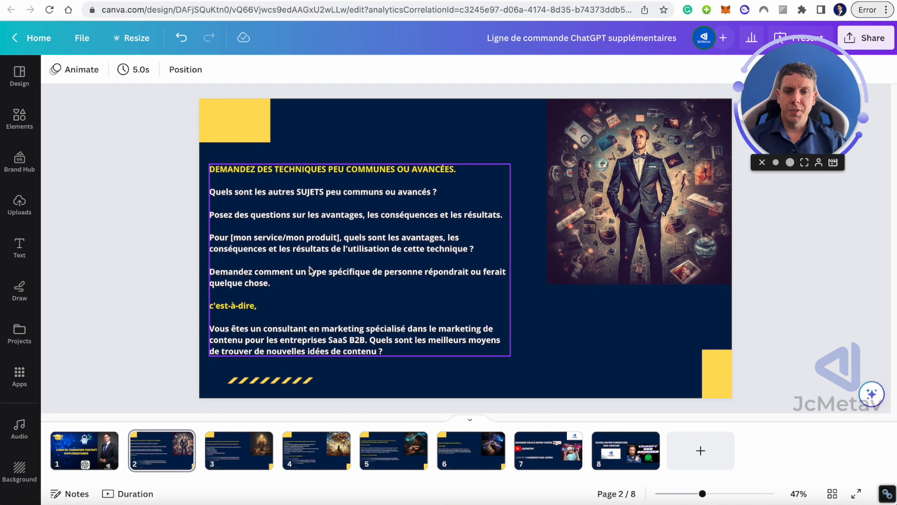
- Copy the example prompt about a SaaS B2B content marketing consultant from the Canva slide into ChatGPT and send it
{"action": "double_click", "coordinate": [297, 299]}
{"action": "left_click_drag", "start_coordinate": [501, 348], "coordinate": [213, 330]}
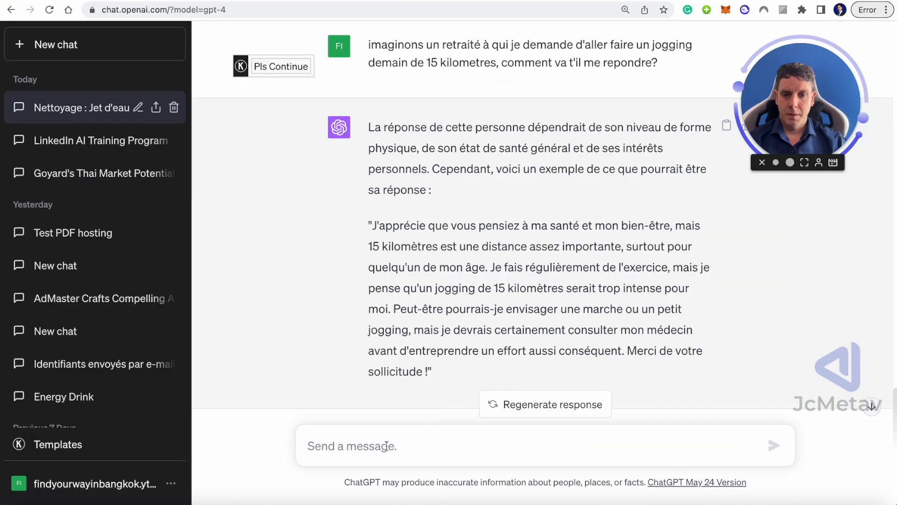
{"action": "type", "text": "Vous êtes un consultant en marketing spécialisé dans le marketing de contenu pour les entreprises SaaS B2B. Quels sont les meilleurs moyens de trouver de nouvelles idées de contenu ?"}
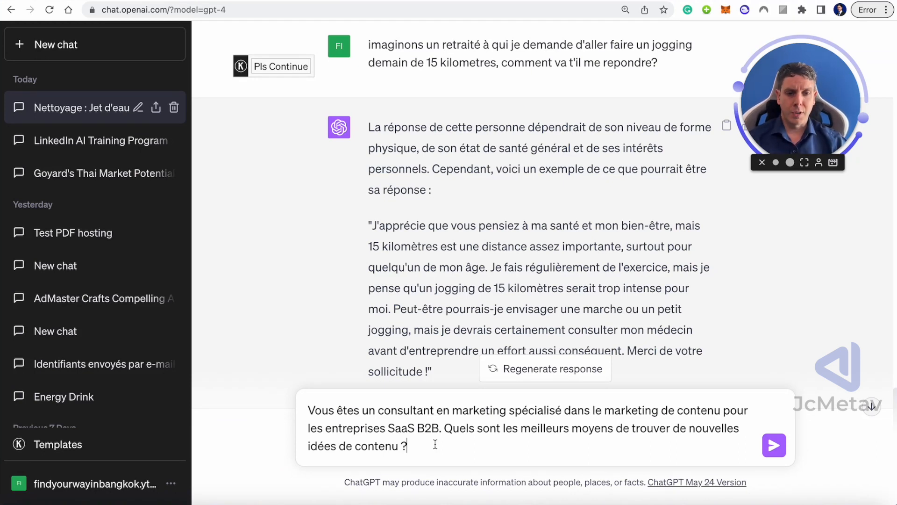
{"action": "key", "text": "super+a"}
{"action": "key", "text": "Return"}
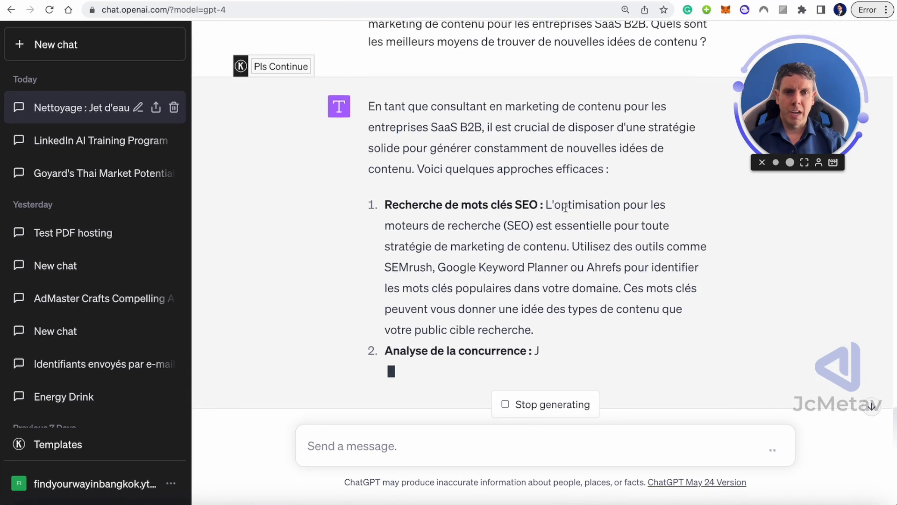
- Read through the reply on finding new content ideas for SaaS B2B companies, highlighting the term "SaaS" in its introduction
{"action": "scroll", "coordinate": [566, 207], "scroll_direction": "up", "scroll_amount": 3}
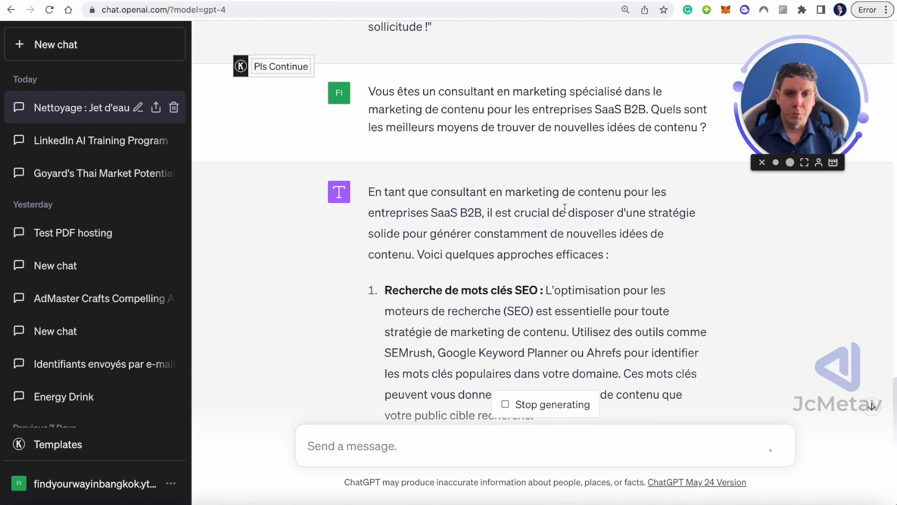
{"action": "scroll", "coordinate": [551, 210], "scroll_direction": "down", "scroll_amount": 5}
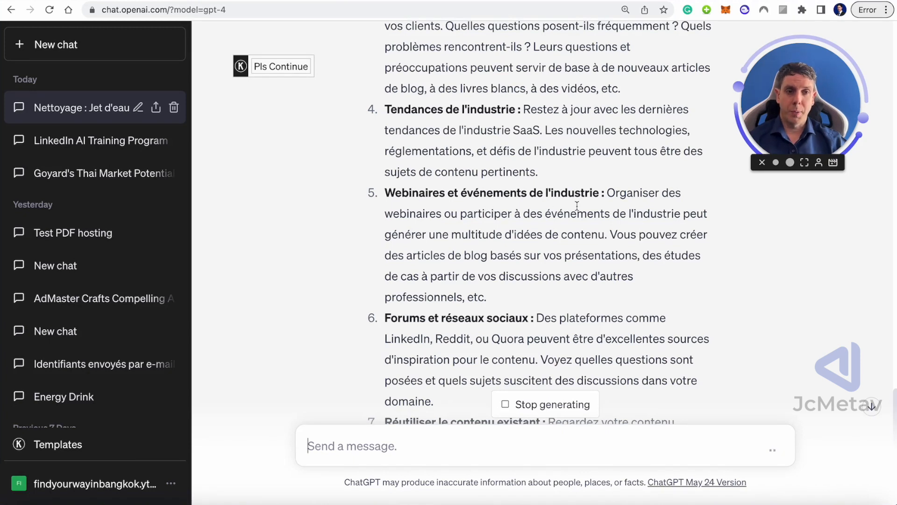
{"action": "scroll", "coordinate": [514, 213], "scroll_direction": "down", "scroll_amount": 2}
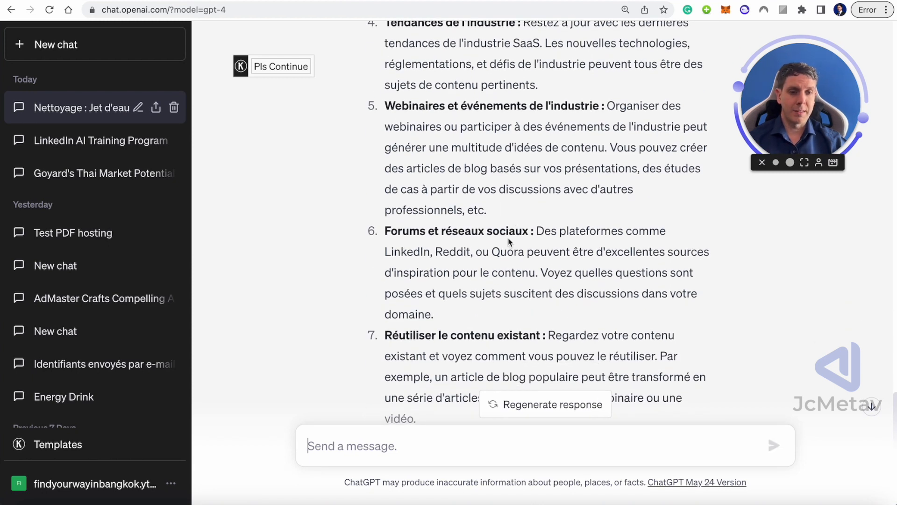
{"action": "scroll", "coordinate": [508, 240], "scroll_direction": "down", "scroll_amount": 5}
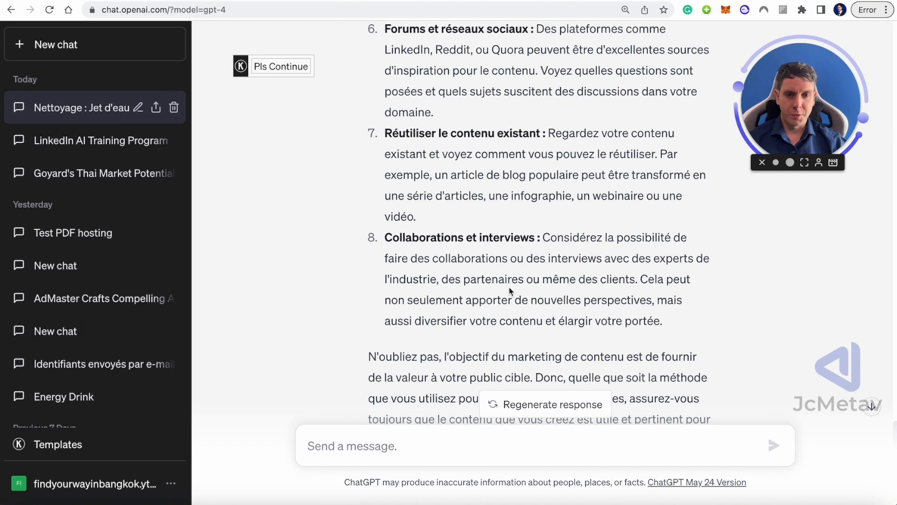
{"action": "scroll", "coordinate": [467, 257], "scroll_direction": "up", "scroll_amount": 10}
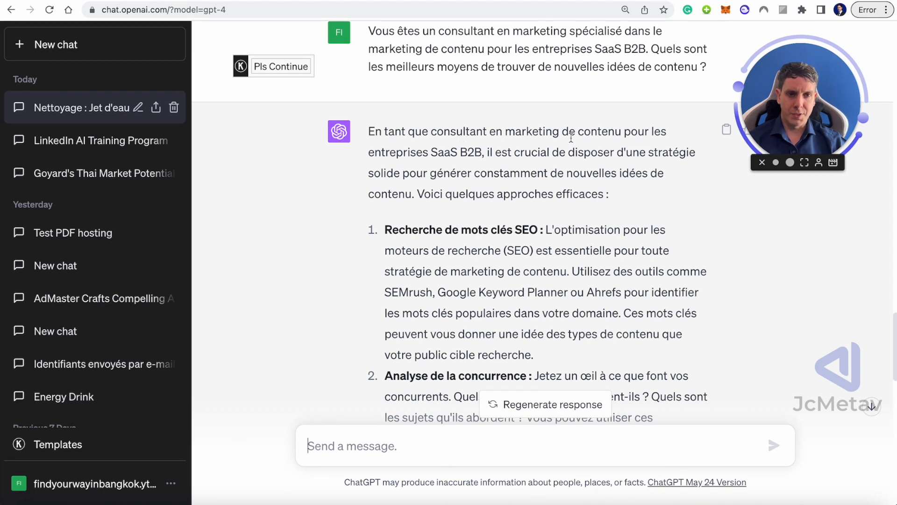
{"action": "left_click_drag", "start_coordinate": [431, 152], "coordinate": [458, 151]}
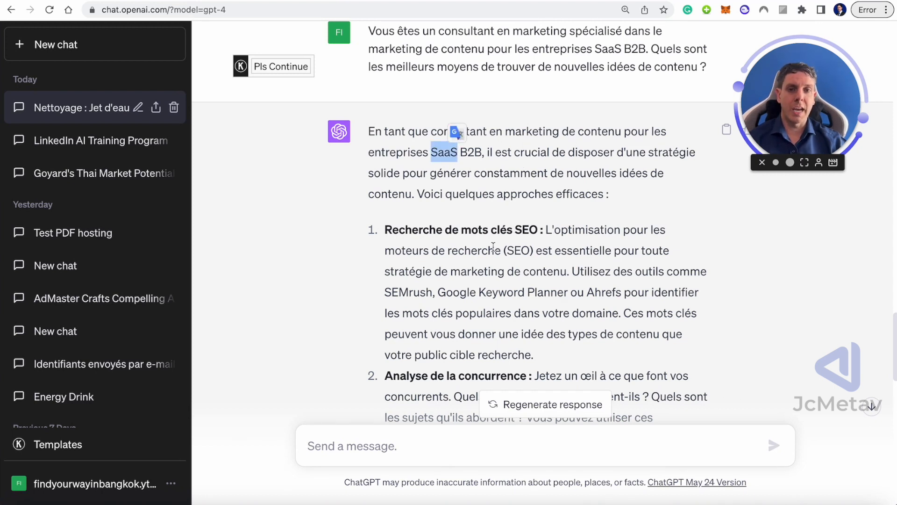
{"action": "scroll", "coordinate": [477, 265], "scroll_direction": "down", "scroll_amount": 9}
{"action": "scroll", "coordinate": [477, 265], "scroll_direction": "down", "scroll_amount": 10}
{"action": "scroll", "coordinate": [477, 265], "scroll_direction": "up", "scroll_amount": 12}
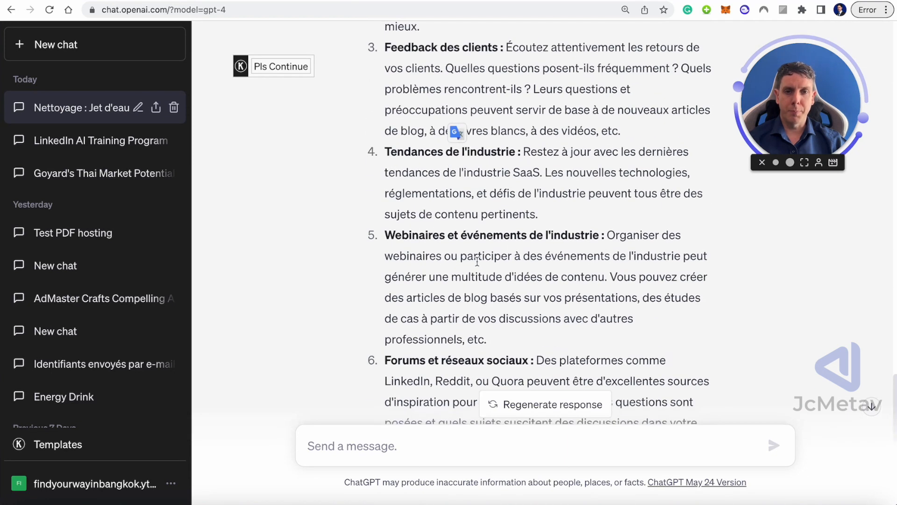
- Reread the suggested approaches for finding SaaS B2B content ideas and open slide 3 of the Canva presentation, about improving writing
{"action": "scroll", "coordinate": [486, 264], "scroll_direction": "down", "scroll_amount": 1}
{"action": "scroll", "coordinate": [499, 267], "scroll_direction": "up", "scroll_amount": 2}
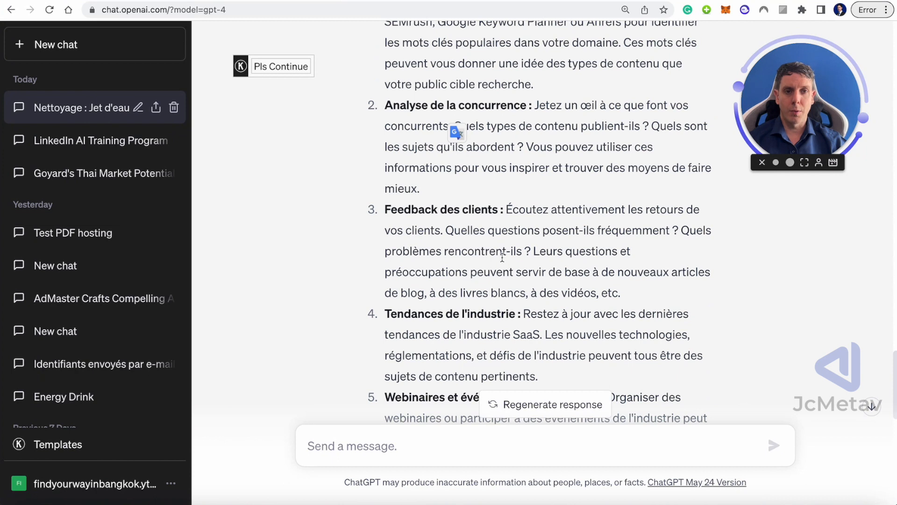
{"action": "scroll", "coordinate": [502, 262], "scroll_direction": "up", "scroll_amount": 4}
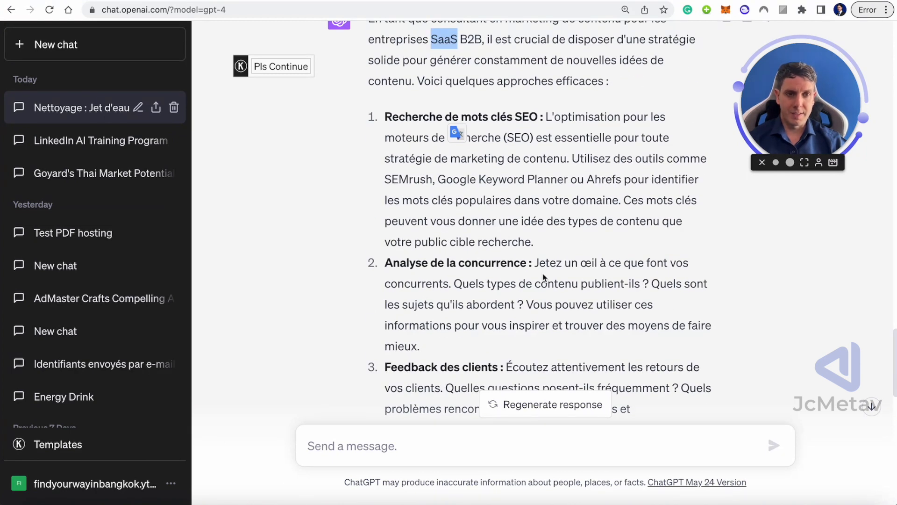
{"action": "scroll", "coordinate": [544, 278], "scroll_direction": "down", "scroll_amount": 15}
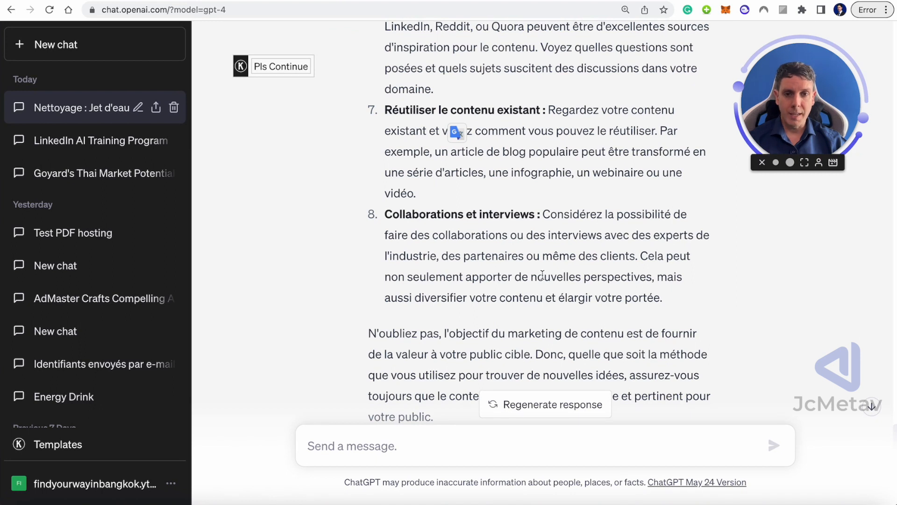
{"action": "scroll", "coordinate": [542, 275], "scroll_direction": "up", "scroll_amount": 15}
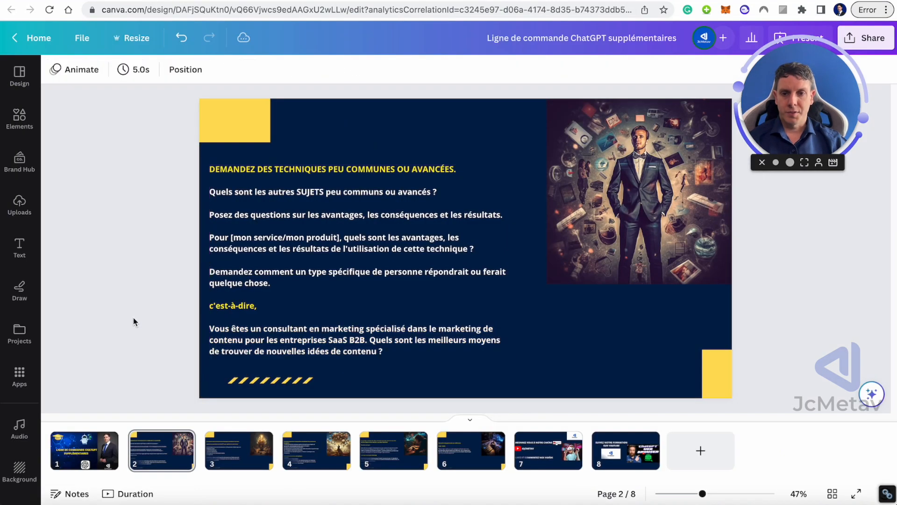
{"action": "left_click", "coordinate": [239, 454]}
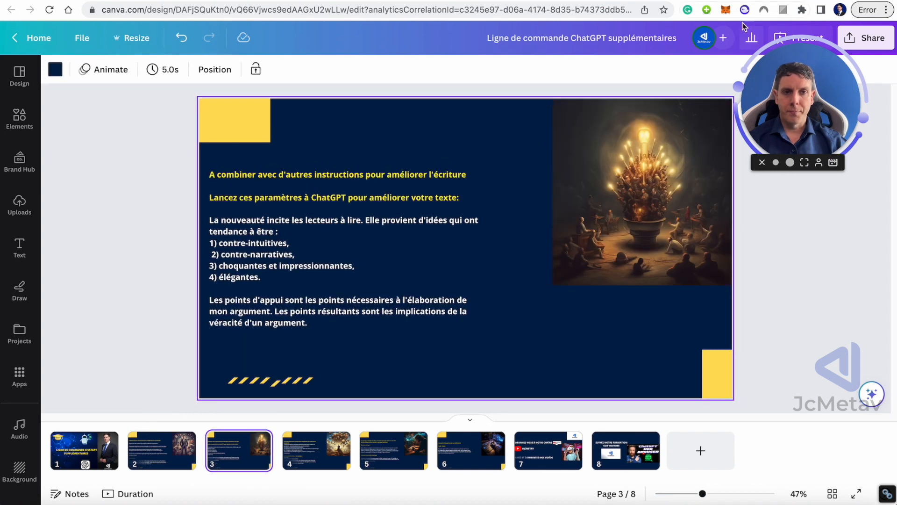
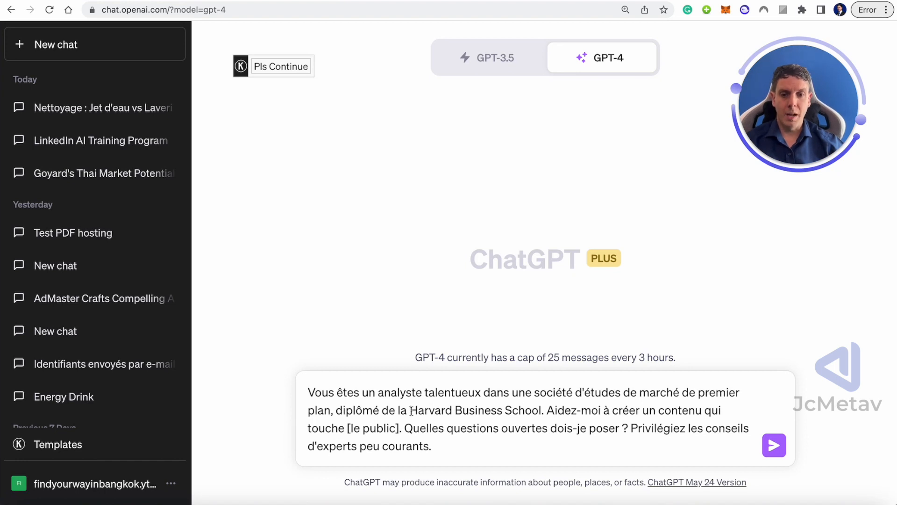
- Replace the "[le public]" placeholder in the Harvard market analyst prompt with "les passionnés de l'IA", without brackets and correctly spelled
{"action": "left_click_drag", "start_coordinate": [356, 410], "coordinate": [539, 409]}
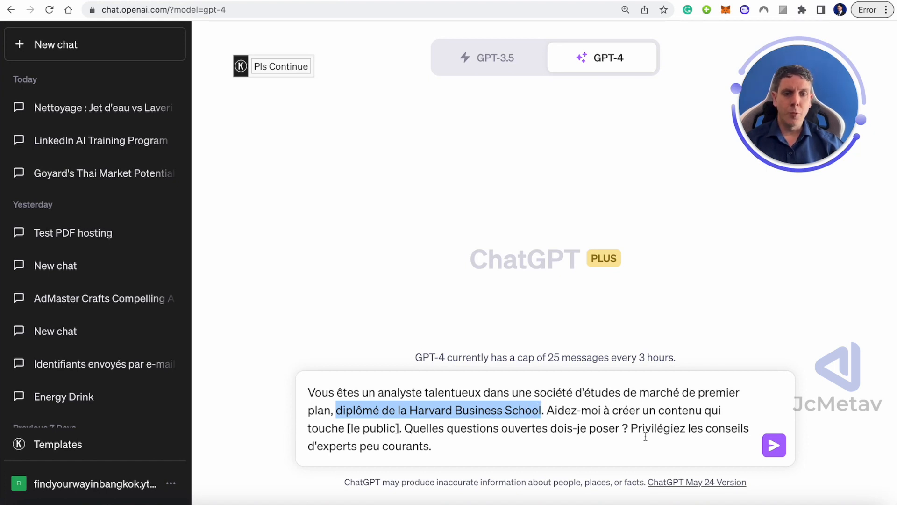
{"action": "left_click", "coordinate": [351, 430]}
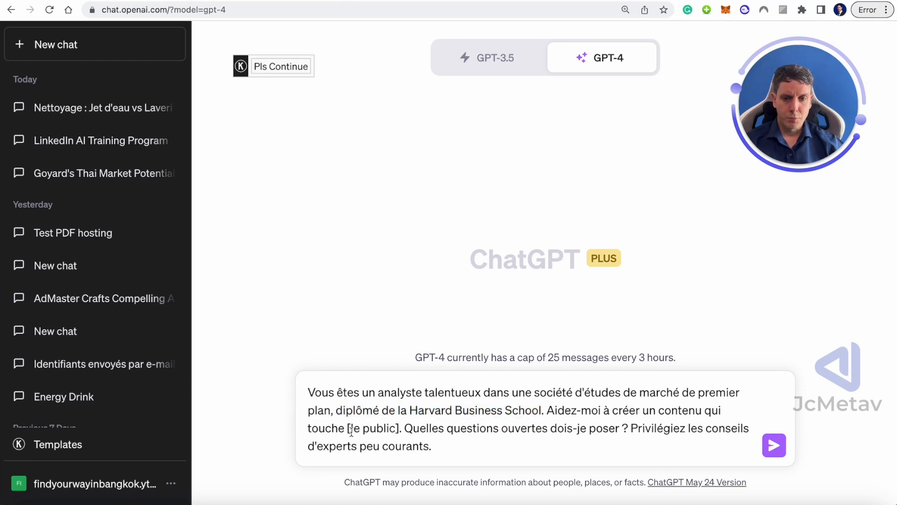
{"action": "left_click_drag", "start_coordinate": [352, 431], "coordinate": [396, 430]}
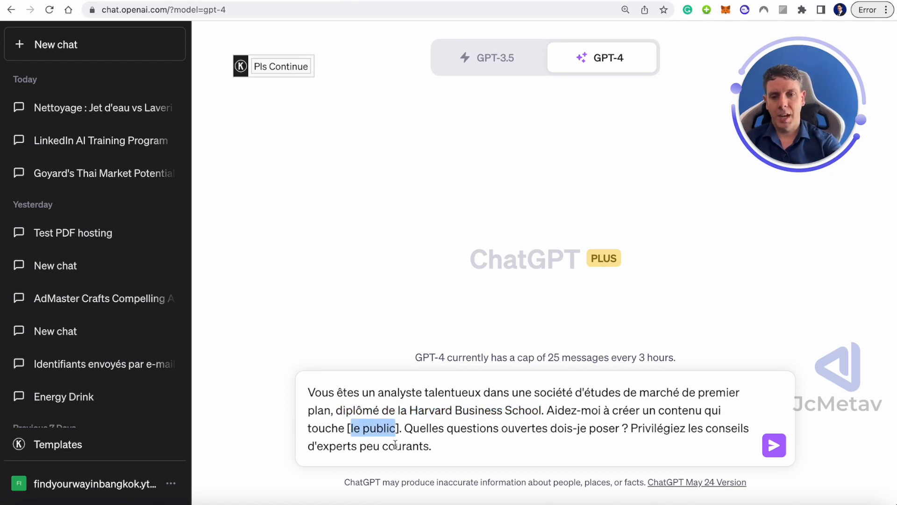
{"action": "type", "text": "les passione"}
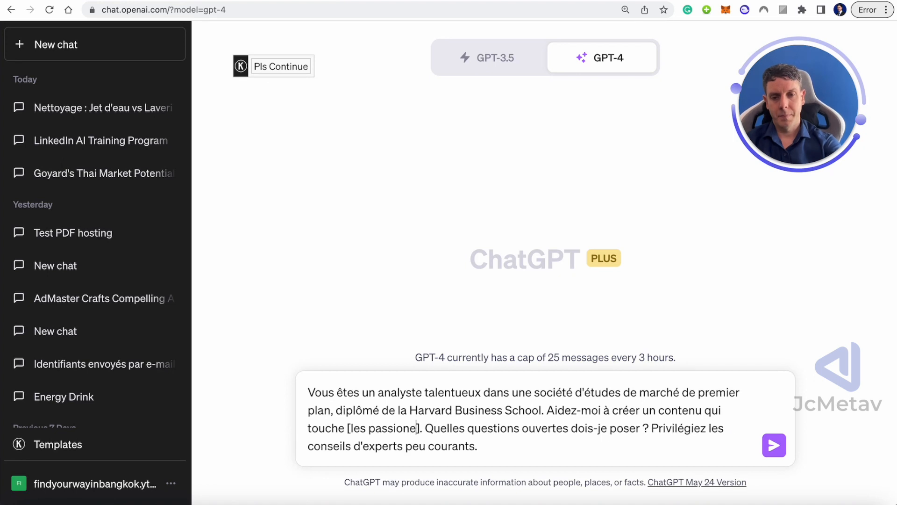
{"action": "key", "text": "BackSpace"}
{"action": "type", "text": "és de l'IA"}
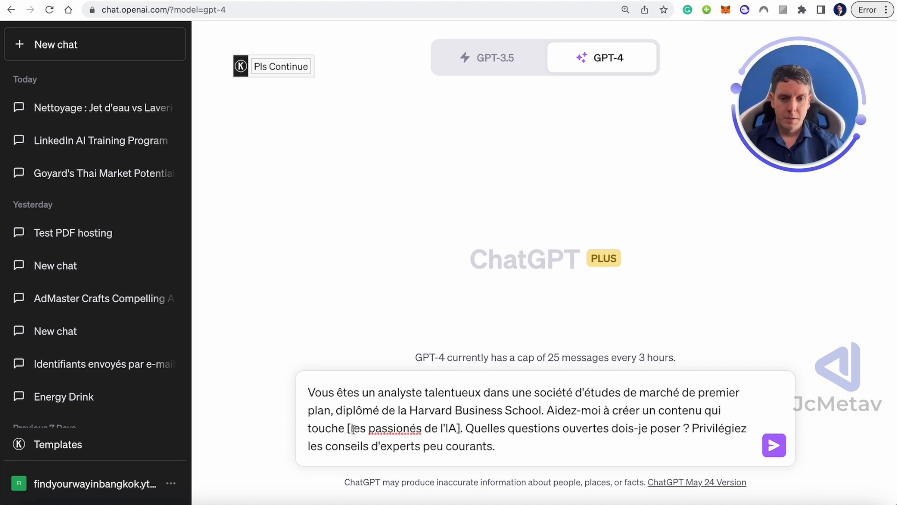
{"action": "left_click", "coordinate": [352, 429]}
{"action": "key", "text": "BackSpace"}
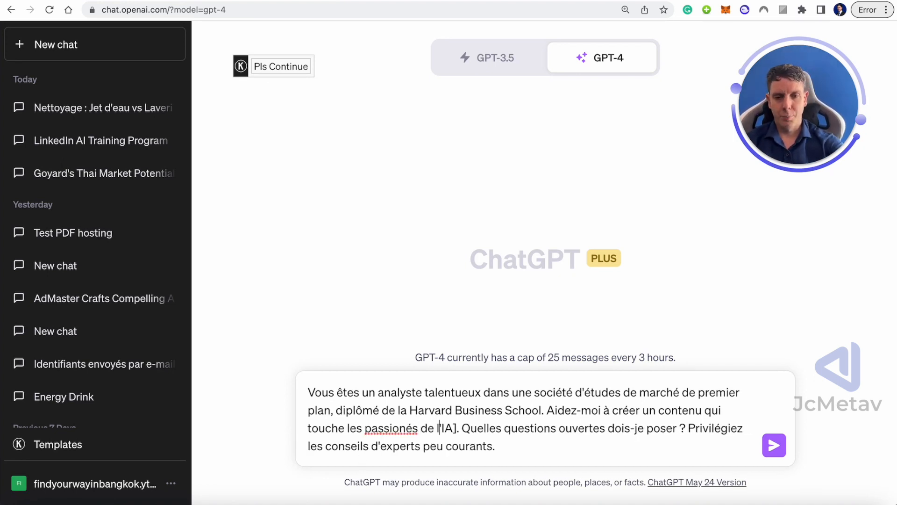
{"action": "key", "text": "BackSpace"}
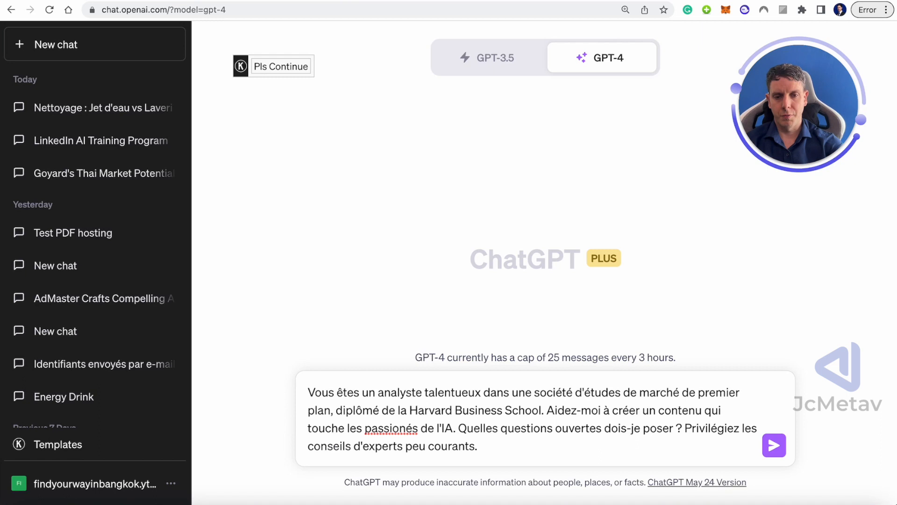
{"action": "right_click", "coordinate": [390, 427]}
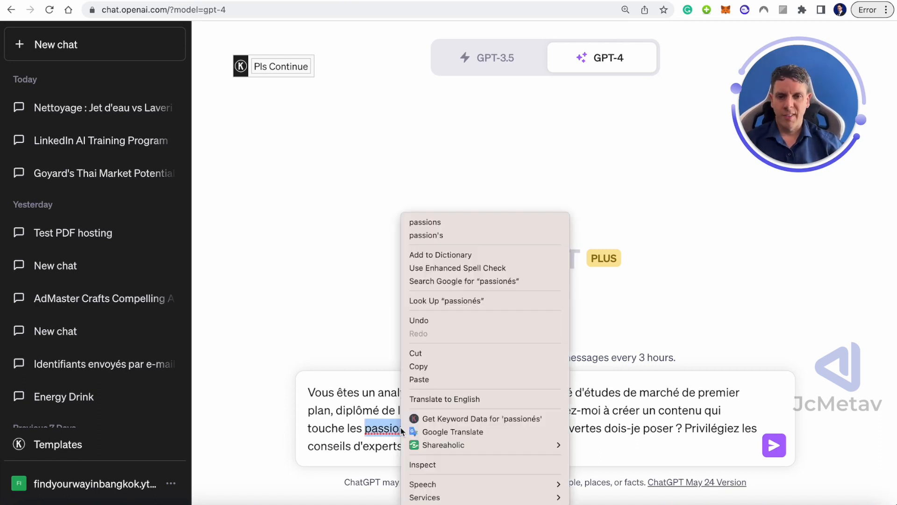
{"action": "left_click", "coordinate": [401, 429]}
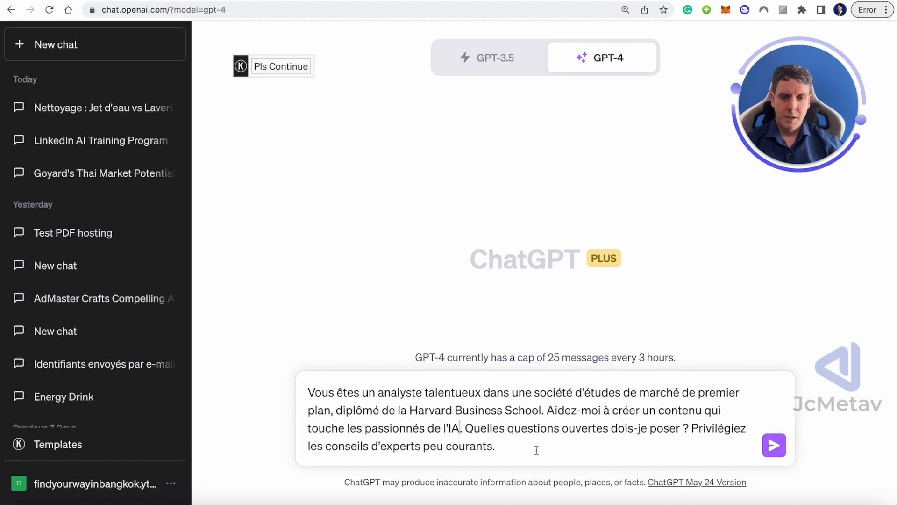
- Append "Soyez imaginatif, ayez un ton persuasif, donnez moi des exemples, et des contre exemples." to the prompt and send it
{"action": "type", "text": "Soyez ima"}
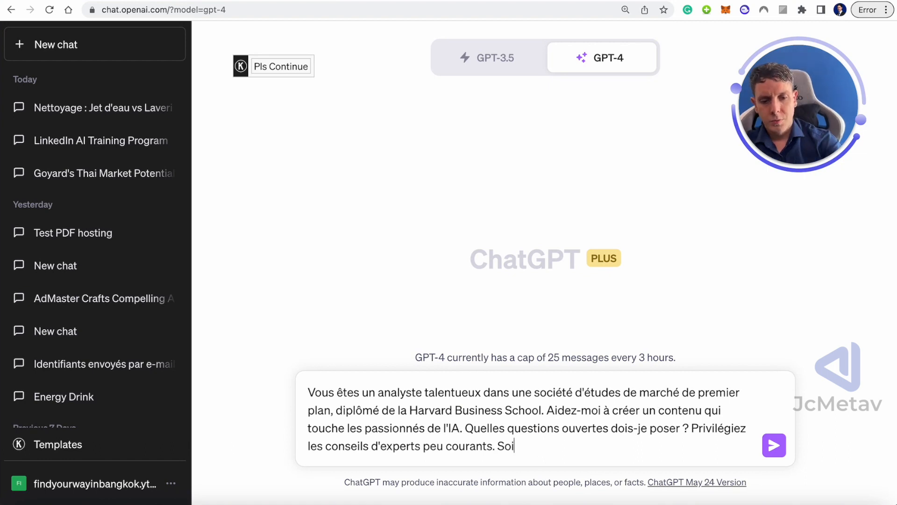
{"action": "type", "text": "gina"}
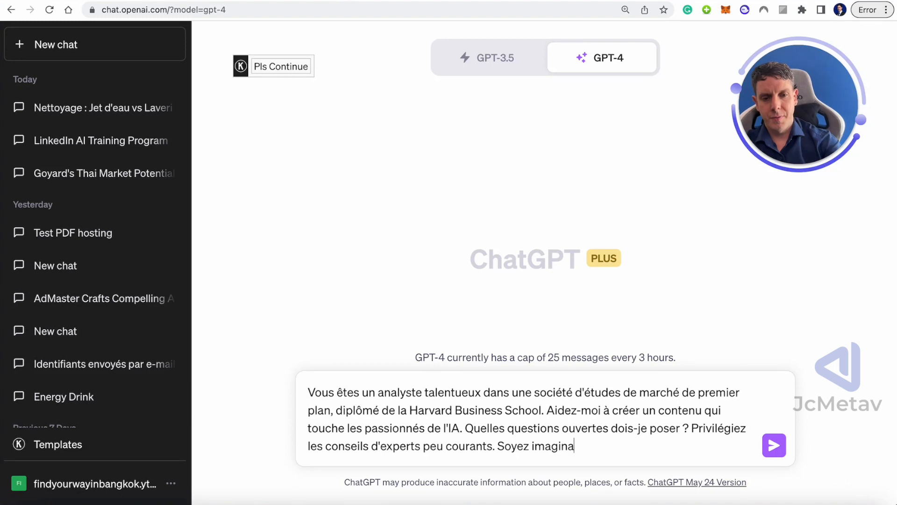
{"action": "type", "text": "tif, ayez un t"}
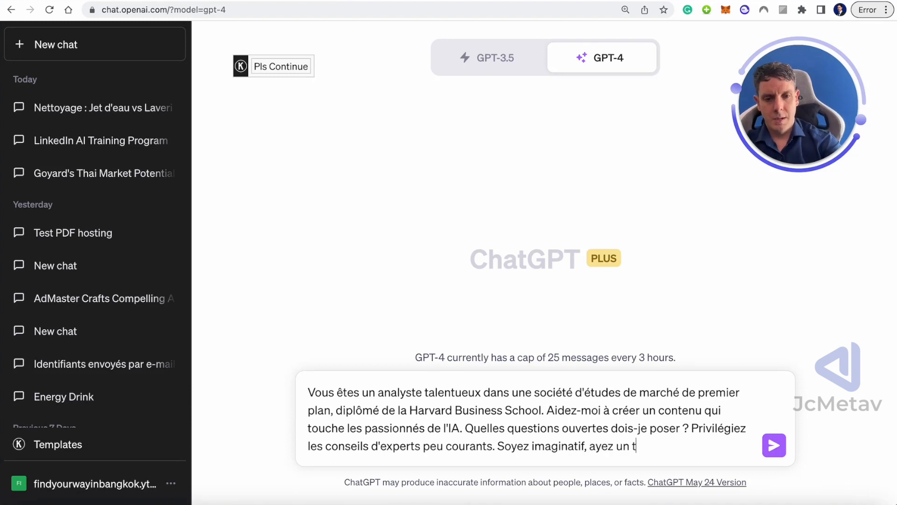
{"action": "type", "text": "on persuasif"}
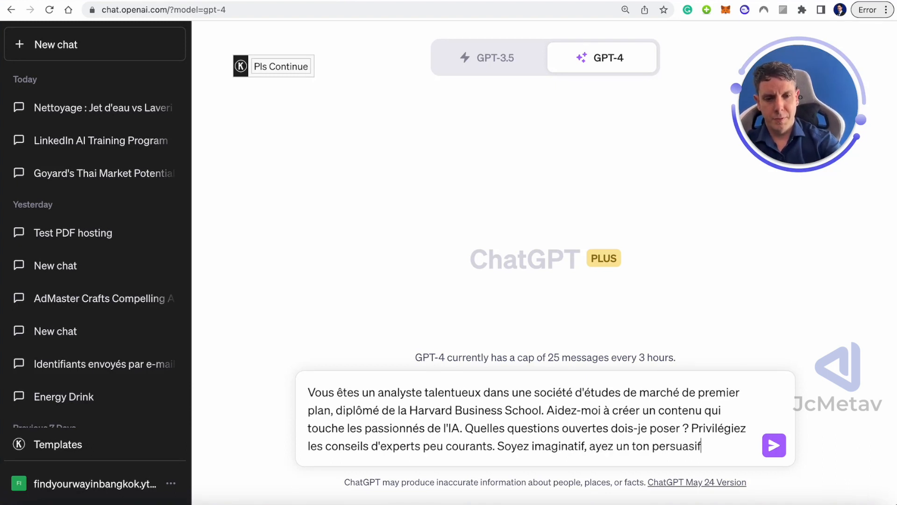
{"action": "type", "text": ", donnez moi des exemples, et des contre exemples."}
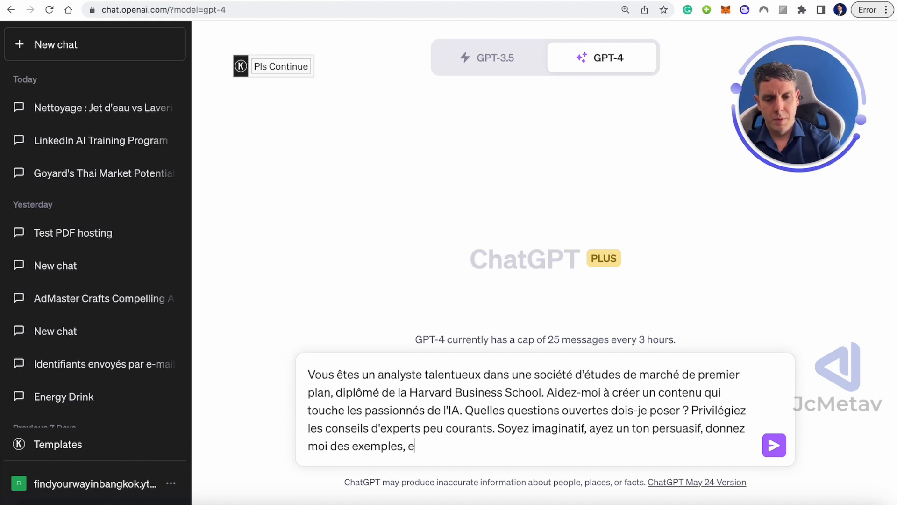
{"action": "key", "text": "Return"}
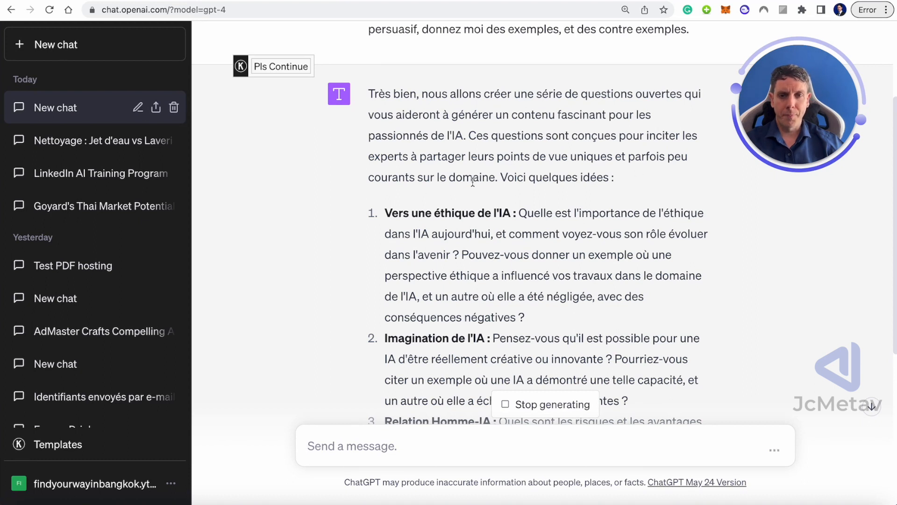
- Read through the generated open questions for AI enthusiasts down to the closing advice
{"action": "scroll", "coordinate": [477, 181], "scroll_direction": "down", "scroll_amount": 2}
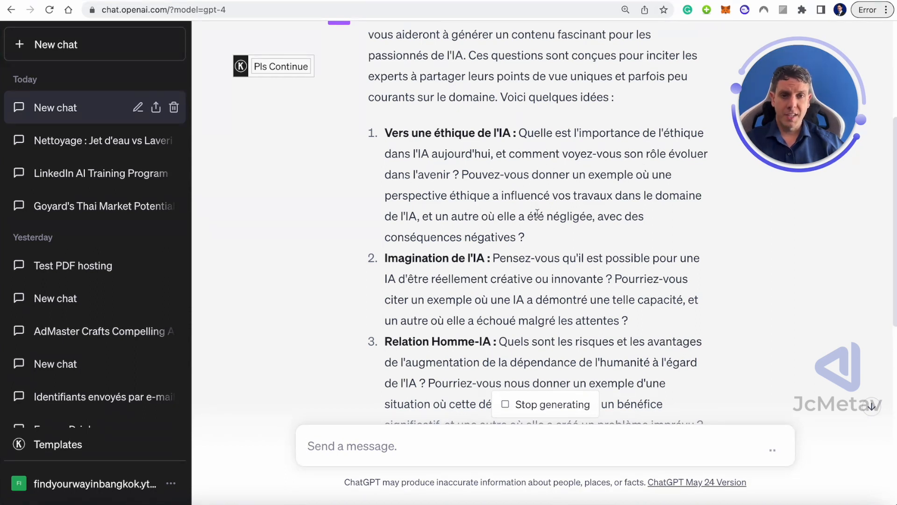
{"action": "scroll", "coordinate": [549, 241], "scroll_direction": "down", "scroll_amount": 3}
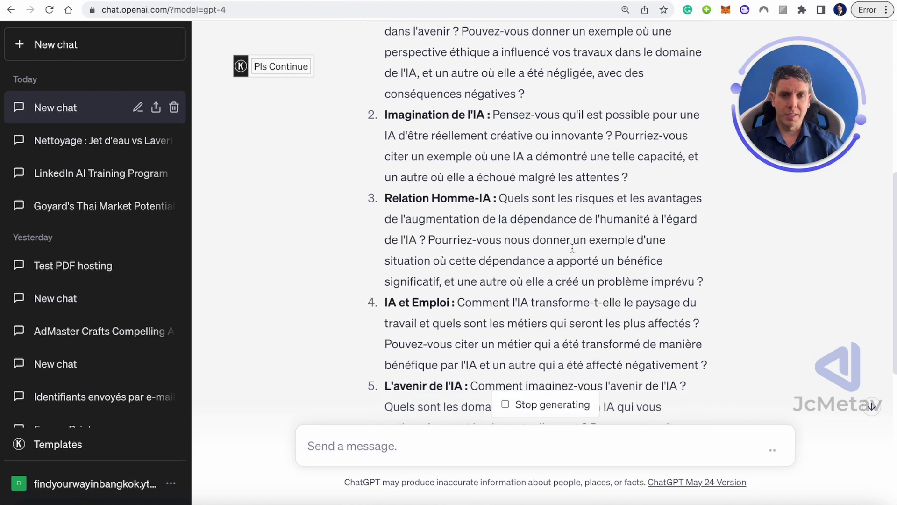
{"action": "scroll", "coordinate": [572, 248], "scroll_direction": "down", "scroll_amount": 7}
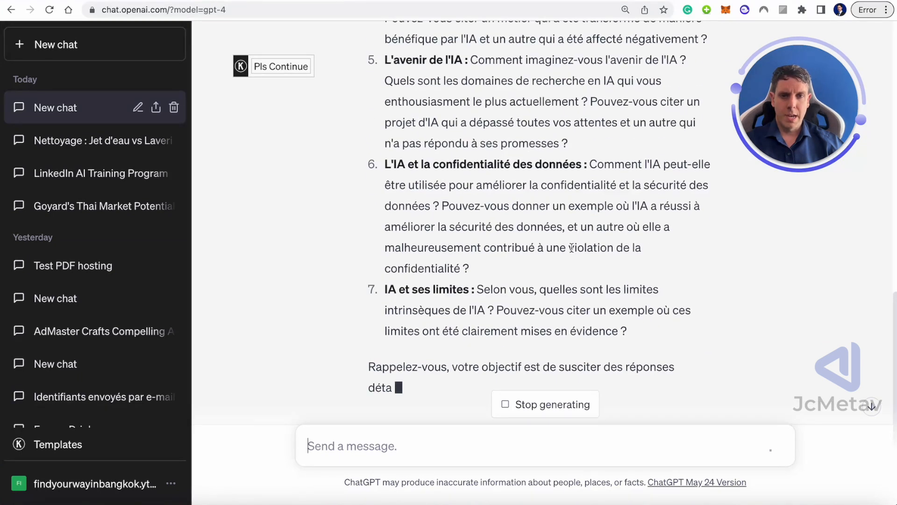
{"action": "scroll", "coordinate": [571, 247], "scroll_direction": "down", "scroll_amount": 2}
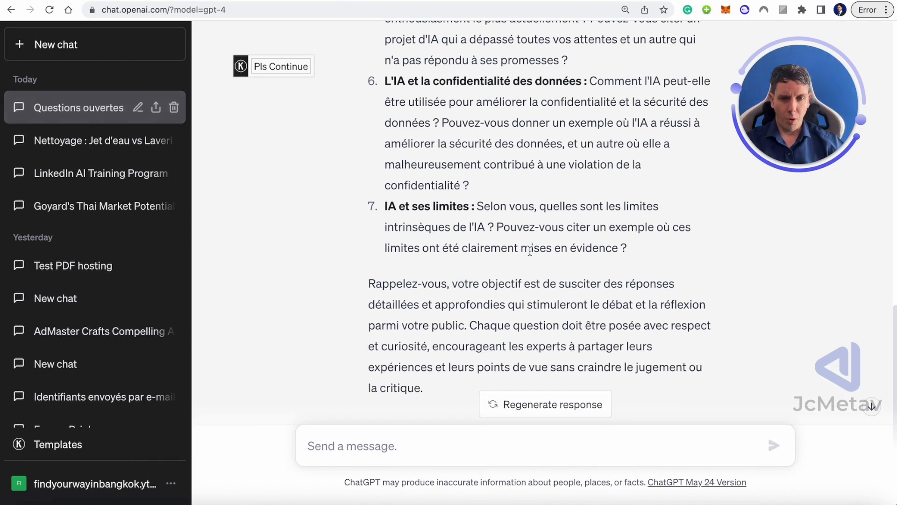
- Send the follow-up prompt "Peux tu me donner un exemple d'article de 500 mots pour 7."
{"action": "left_click", "coordinate": [381, 443]}
{"action": "type", "text": "7."}
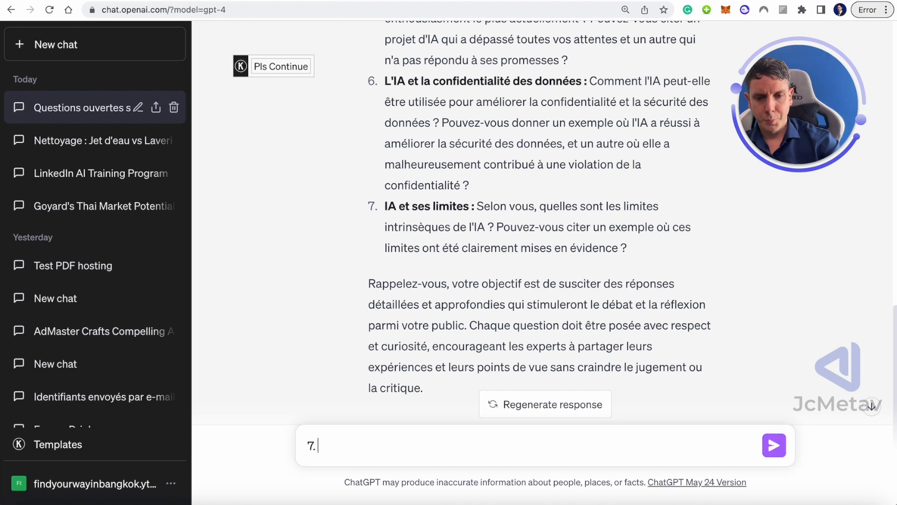
{"action": "key", "text": "super+Left"}
{"action": "type", "text": "Peux tu me donner un exemple d'article de 500 mots pour"}
{"action": "key", "text": "Return"}
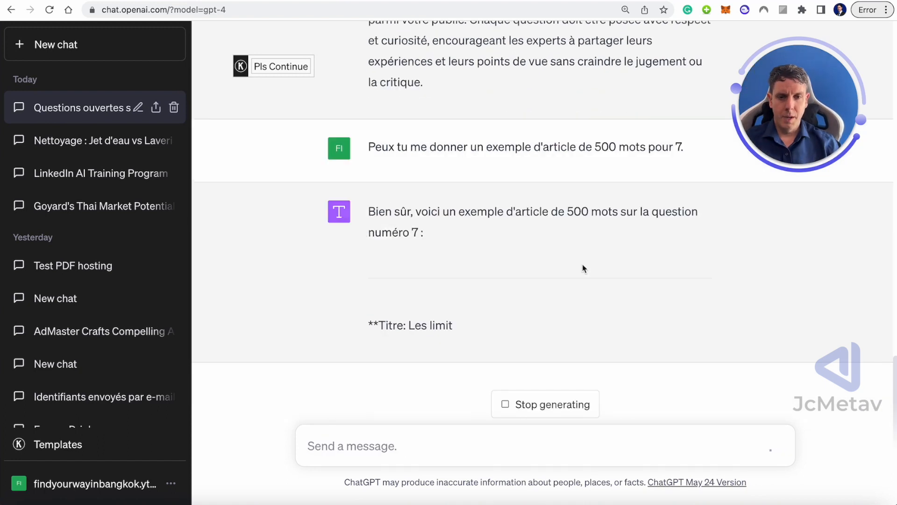
- Highlight the question title "IA et ses limites" and read the article being generated from it, comparing it with the list of questions
{"action": "scroll", "coordinate": [564, 252], "scroll_direction": "up", "scroll_amount": 7}
{"action": "left_click_drag", "start_coordinate": [387, 235], "coordinate": [469, 237]}
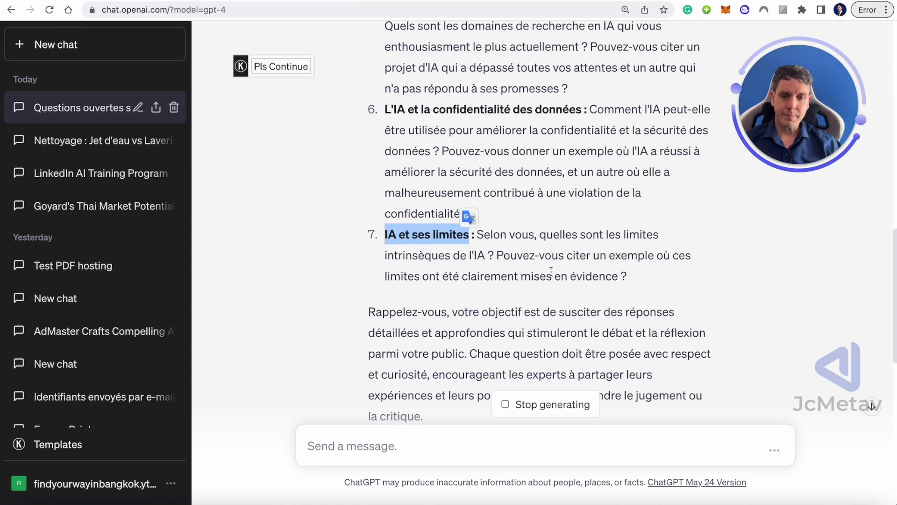
{"action": "scroll", "coordinate": [468, 243], "scroll_direction": "down", "scroll_amount": 2}
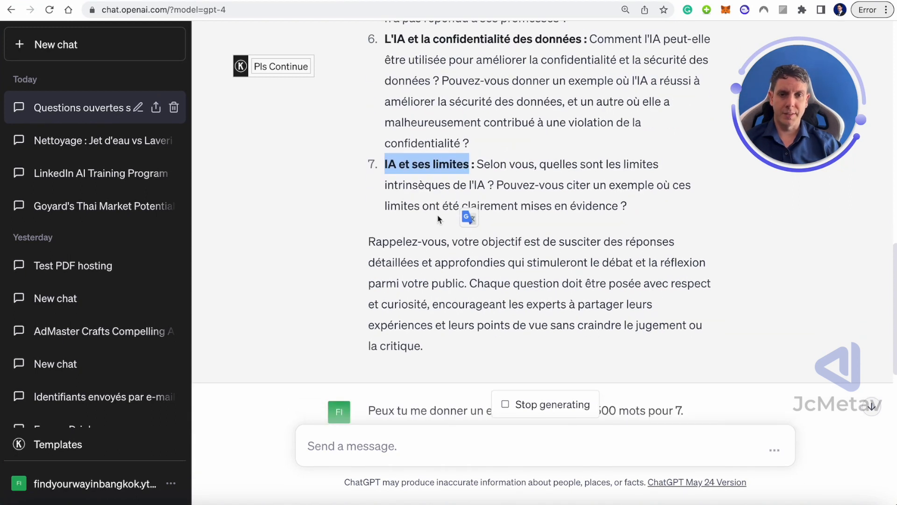
{"action": "scroll", "coordinate": [468, 215], "scroll_direction": "down", "scroll_amount": 8}
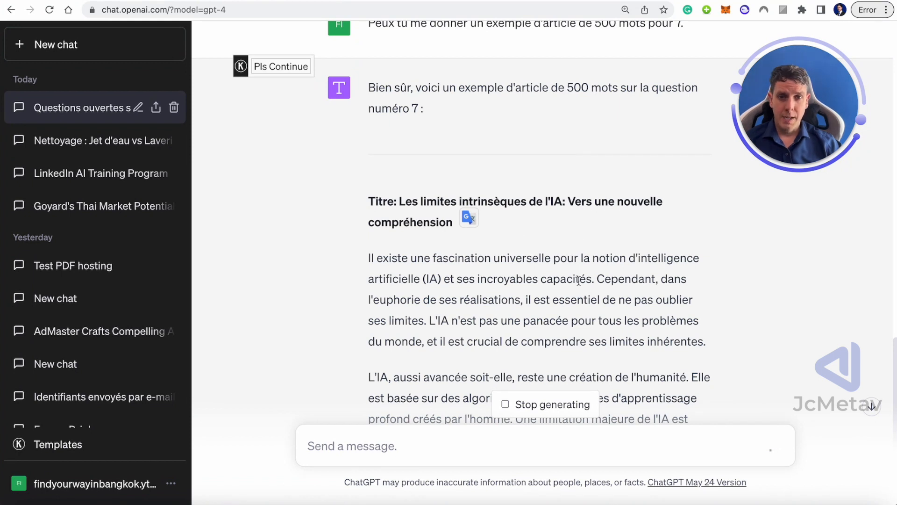
{"action": "scroll", "coordinate": [552, 262], "scroll_direction": "down", "scroll_amount": 4}
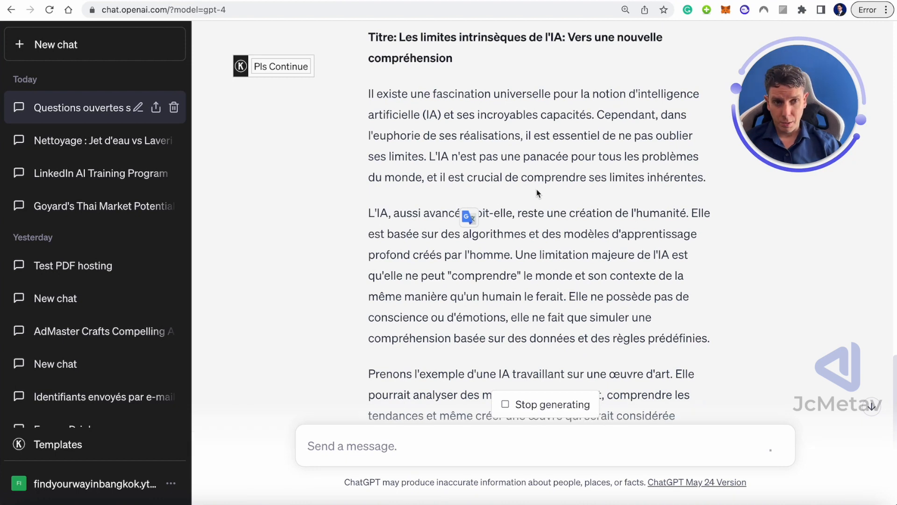
{"action": "scroll", "coordinate": [537, 193], "scroll_direction": "up", "scroll_amount": 15}
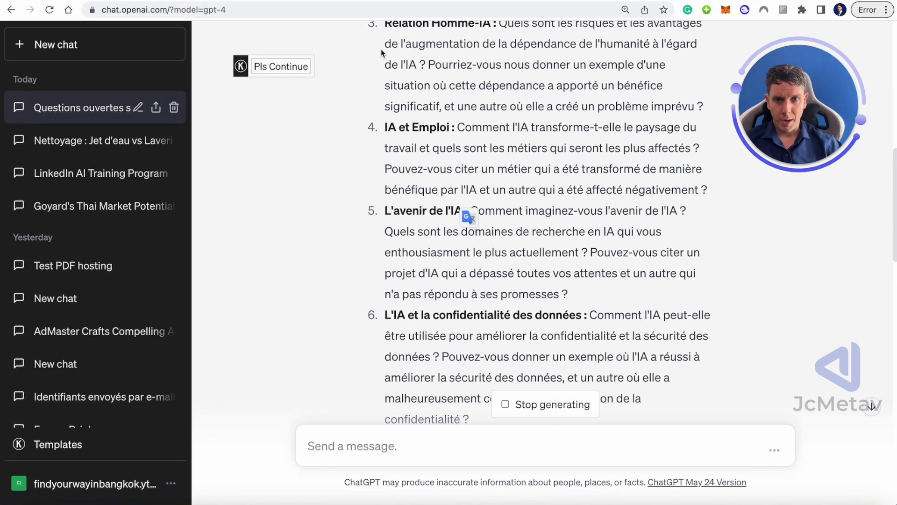
{"action": "scroll", "coordinate": [542, 260], "scroll_direction": "down", "scroll_amount": 12}
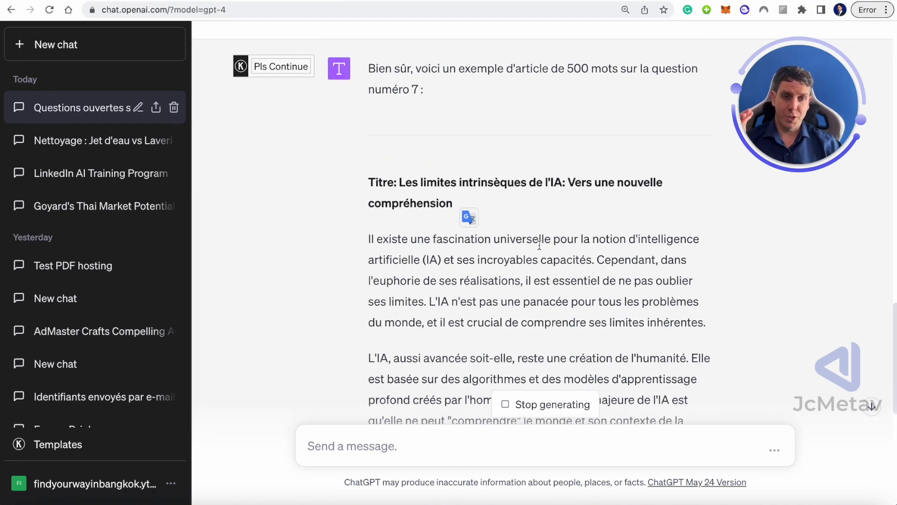
{"action": "scroll", "coordinate": [539, 243], "scroll_direction": "down", "scroll_amount": 8}
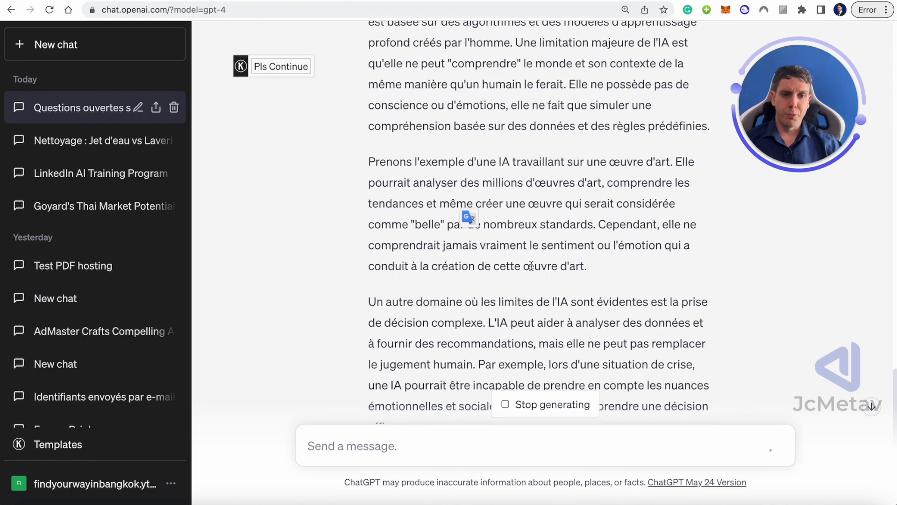
- Open the contentatscale.ai website in a new browser tab
{"action": "key", "text": "super+t"}
{"action": "type", "text": "conten"}
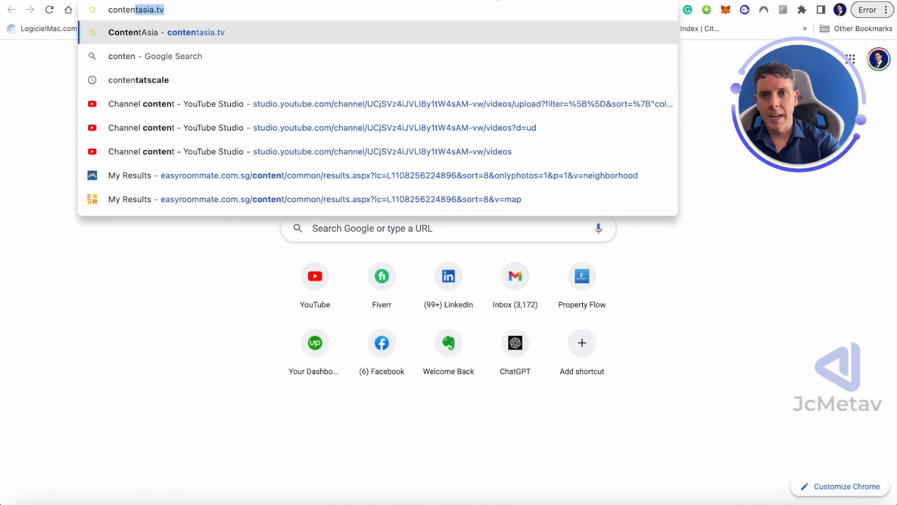
{"action": "type", "text": "tatscale.ai"}
{"action": "key", "text": "Delete"}
{"action": "key", "text": "Return"}
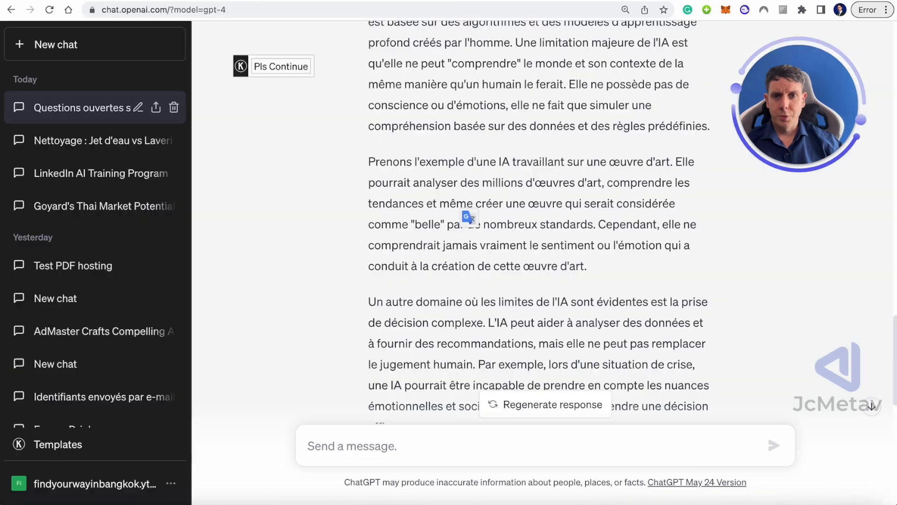
- Look at the Grammarly extension's quick settings, close them and view the end of the generated article in ChatGPT
{"action": "left_click", "coordinate": [688, 9]}
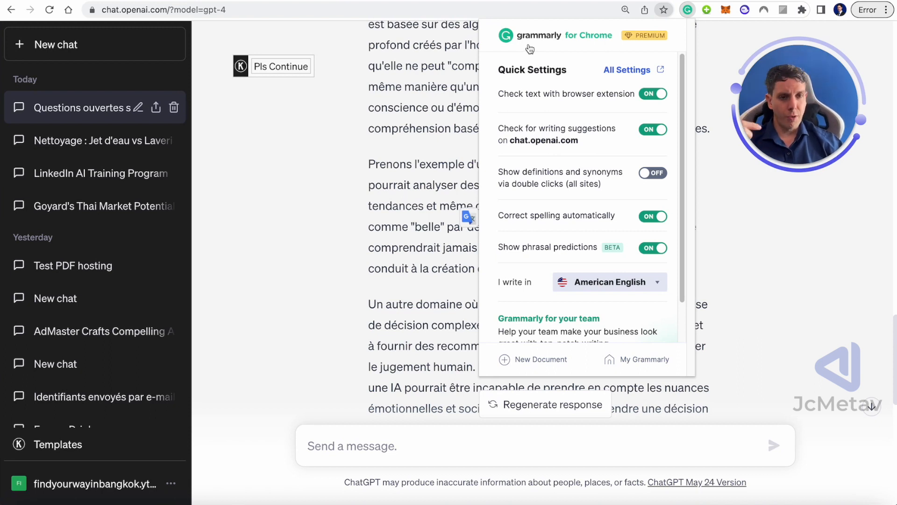
{"action": "left_click", "coordinate": [416, 190]}
{"action": "scroll", "coordinate": [417, 320], "scroll_direction": "down", "scroll_amount": 10}
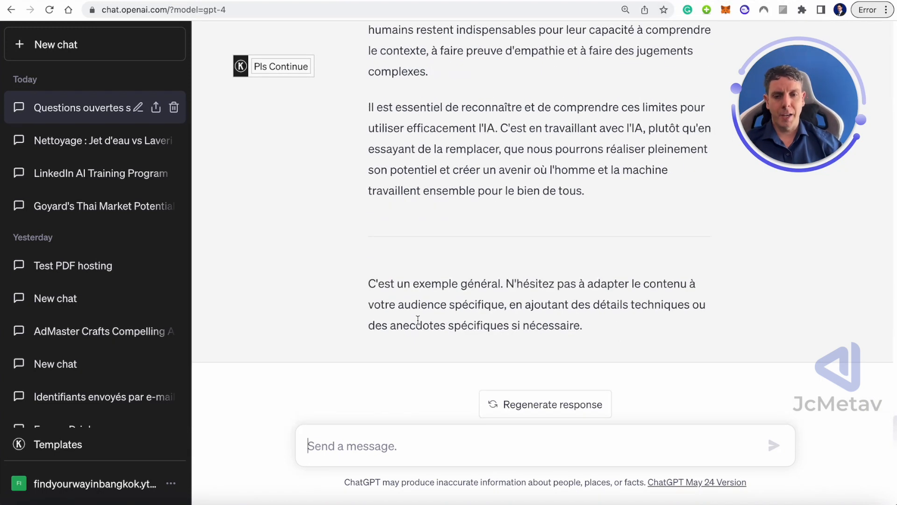
- Draft the prompt "reecris moi ce paragraphe avec plus de perplexite: xxx" without sending it, and cut it from the message
{"action": "type", "text": "reecris "}
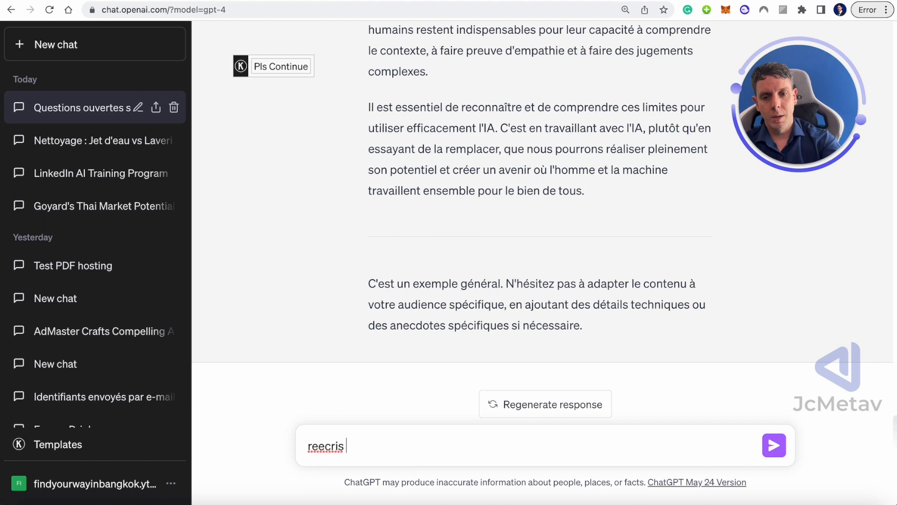
{"action": "type", "text": "moi ce paragraphe"}
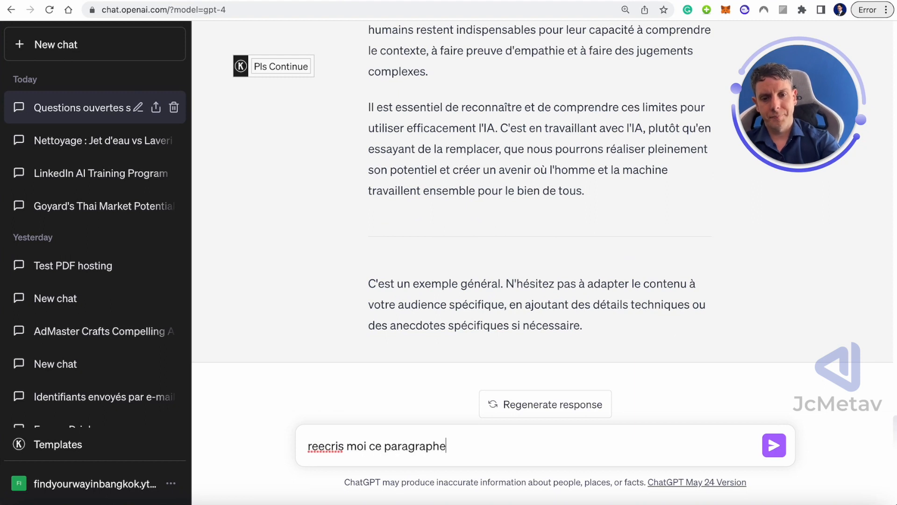
{"action": "type", "text": " avec plus de "}
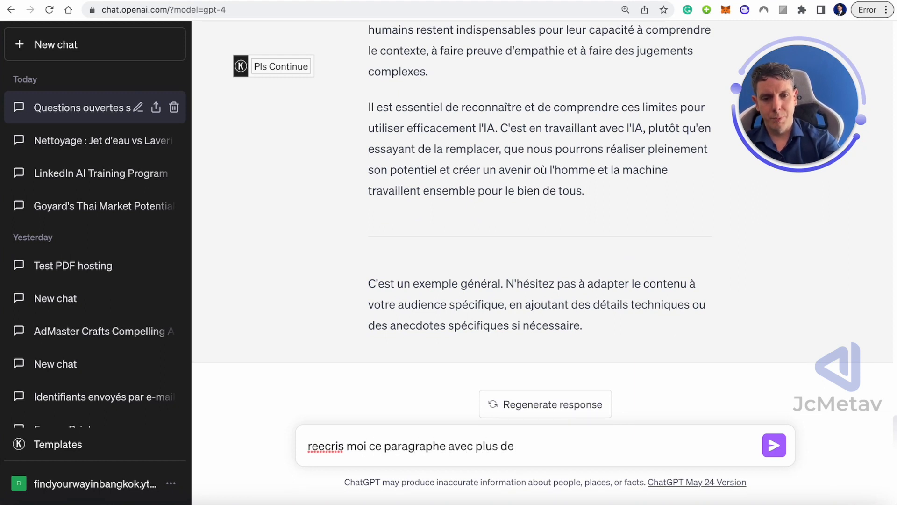
{"action": "type", "text": "perplexite: "}
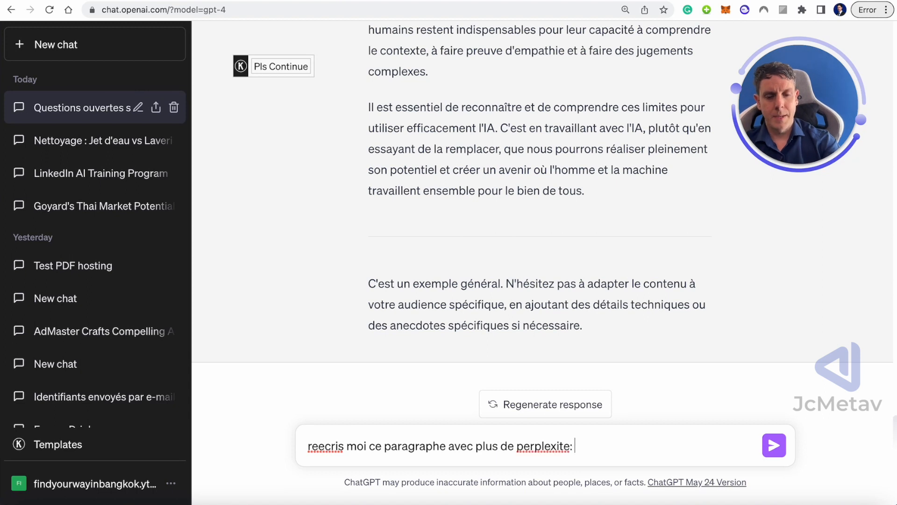
{"action": "type", "text": "xxx"}
{"action": "left_click_drag", "start_coordinate": [365, 105], "coordinate": [591, 192]}
{"action": "left_click_drag", "start_coordinate": [608, 446], "coordinate": [287, 441]}
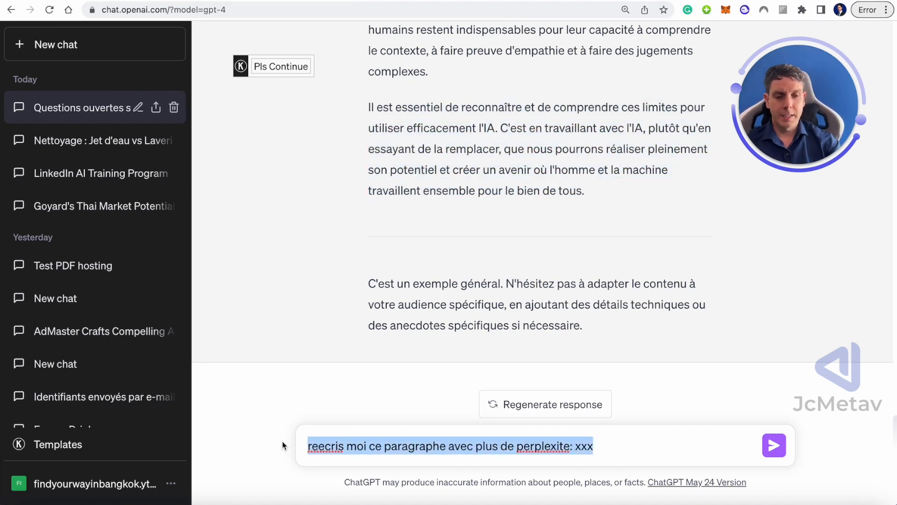
{"action": "key", "text": "super+x"}
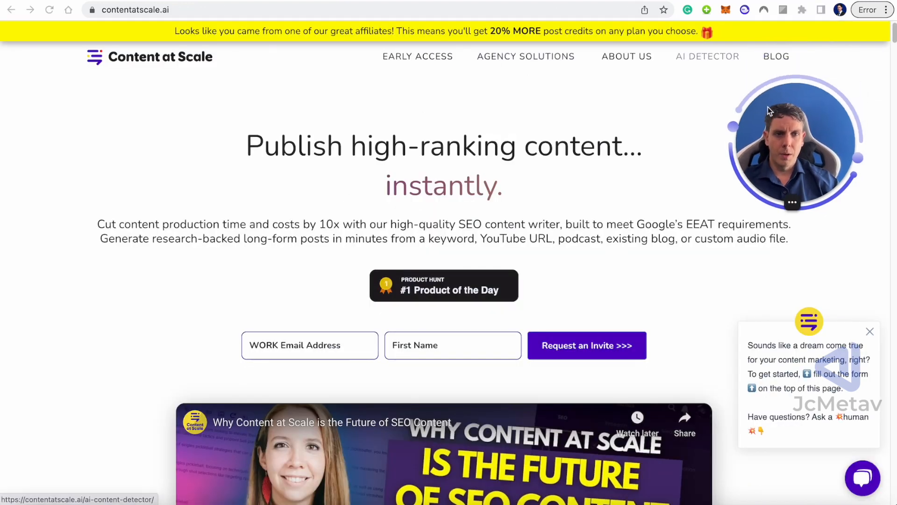
- Open Content at Scale's AI Detector, check the ChatGPT article with it from title to last paragraph, and examine the result
{"action": "left_click", "coordinate": [706, 60]}
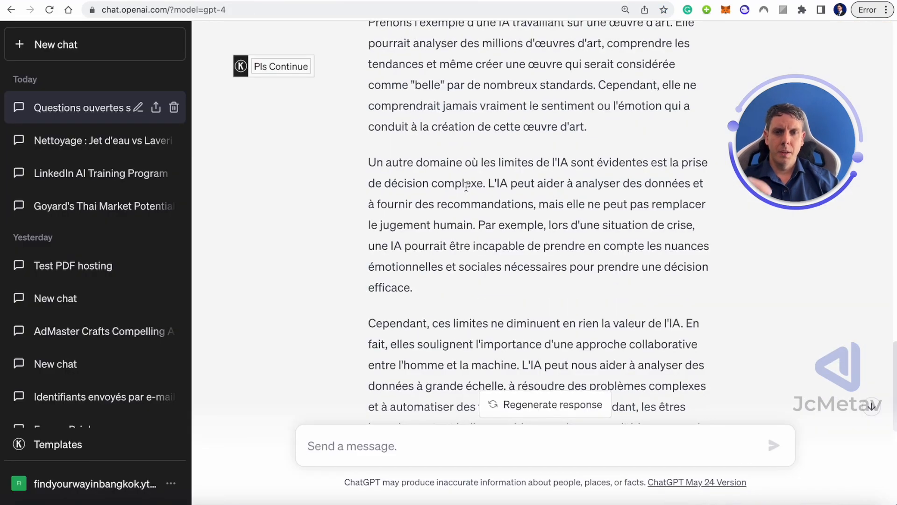
{"action": "scroll", "coordinate": [467, 186], "scroll_direction": "up", "scroll_amount": 10}
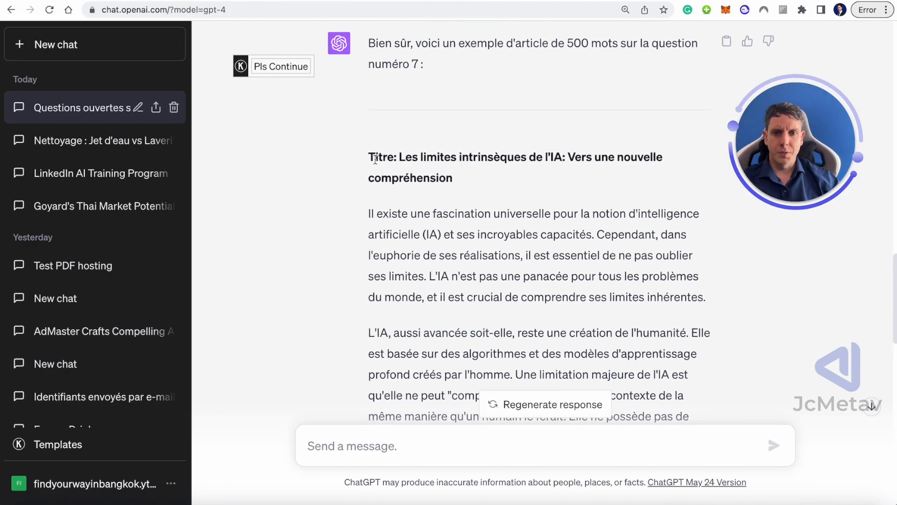
{"action": "left_click_drag", "start_coordinate": [369, 154], "coordinate": [618, 286]}
{"action": "scroll", "coordinate": [621, 289], "scroll_direction": "down", "scroll_amount": 8}
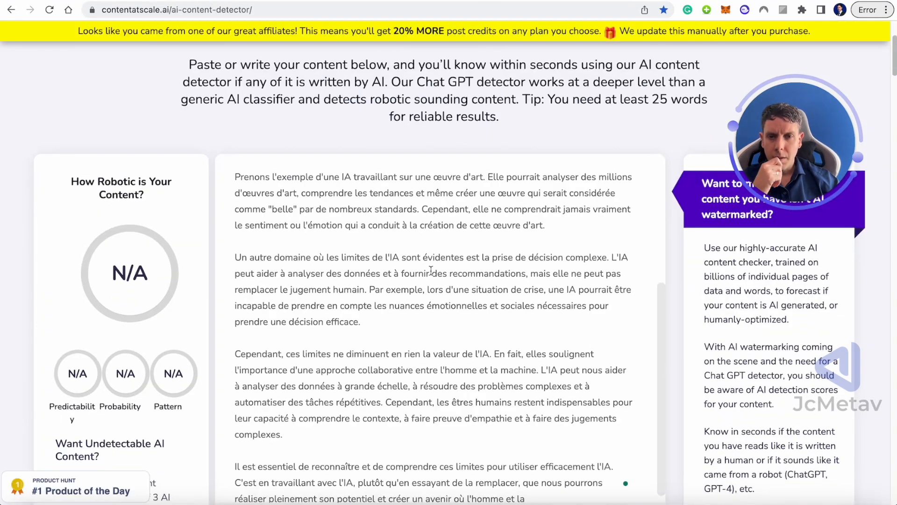
{"action": "scroll", "coordinate": [431, 271], "scroll_direction": "up", "scroll_amount": 5}
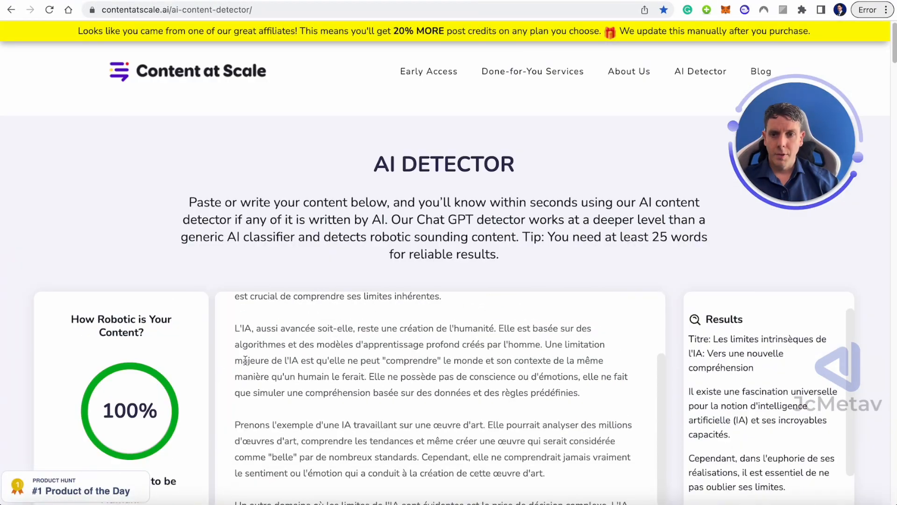
{"action": "scroll", "coordinate": [245, 360], "scroll_direction": "down", "scroll_amount": 5}
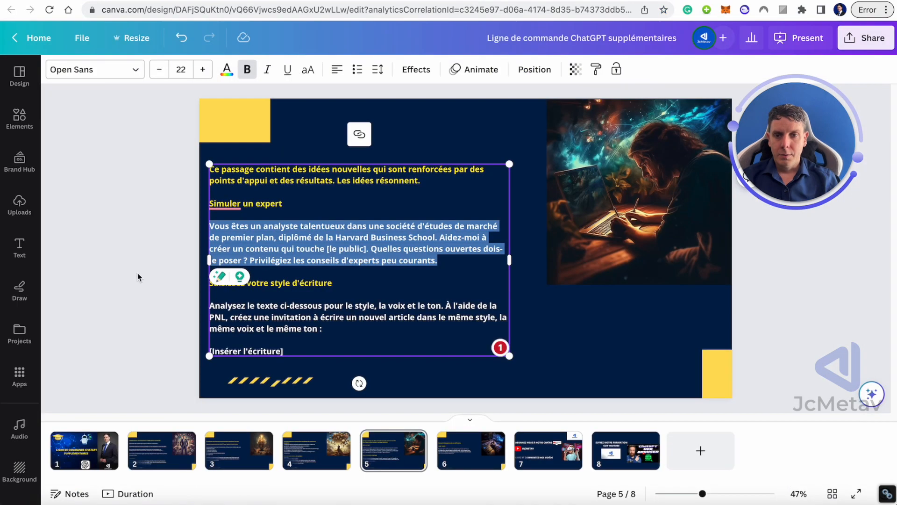
- Copy the "Analysez le texte ci-dessous pour le style, la voix et le ton" prompt from Canva slide 5 into the ChatGPT message
{"action": "left_click", "coordinate": [539, 340]}
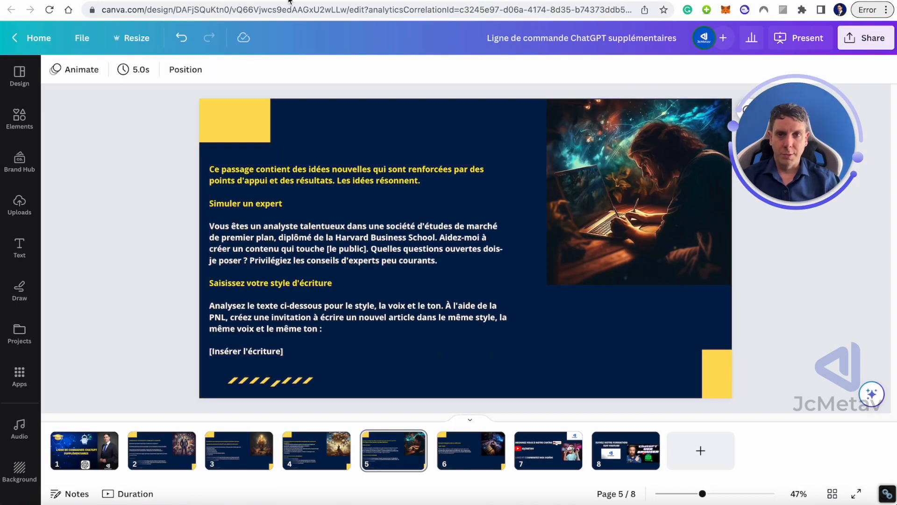
{"action": "double_click", "coordinate": [297, 322]}
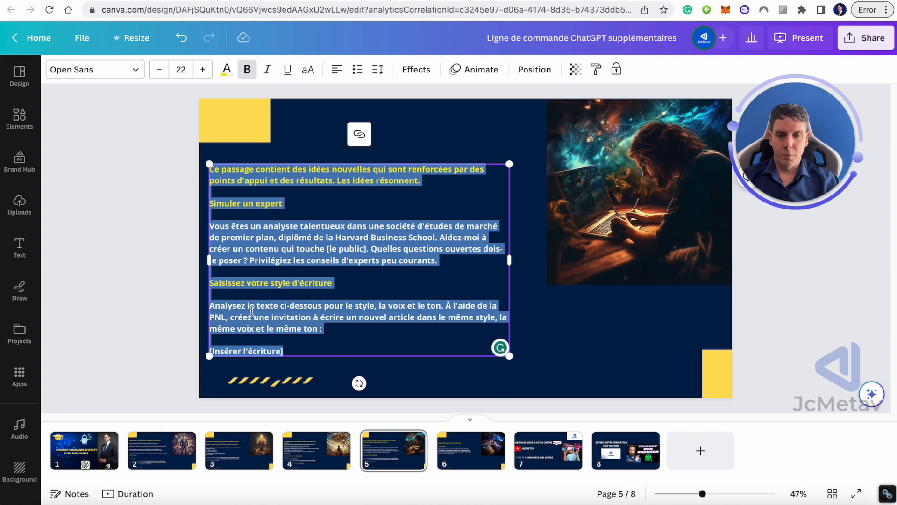
{"action": "triple_click", "coordinate": [252, 311]}
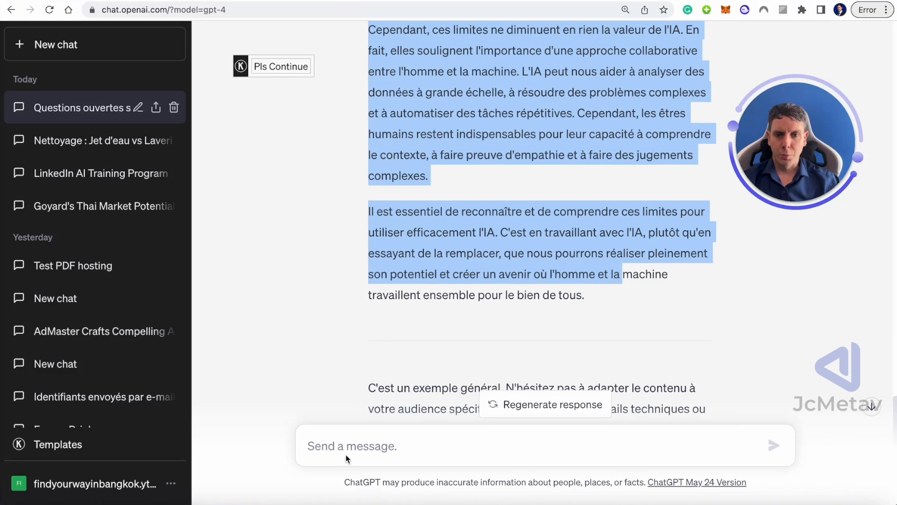
{"action": "left_click", "coordinate": [348, 458]}
{"action": "key", "text": "ctrl+v"}
- Append the article "Les limites intrinsèques de l'IA" from its title to its last paragraph to the style-analysis prompt and send it
{"action": "scroll", "coordinate": [383, 161], "scroll_direction": "up", "scroll_amount": 1}
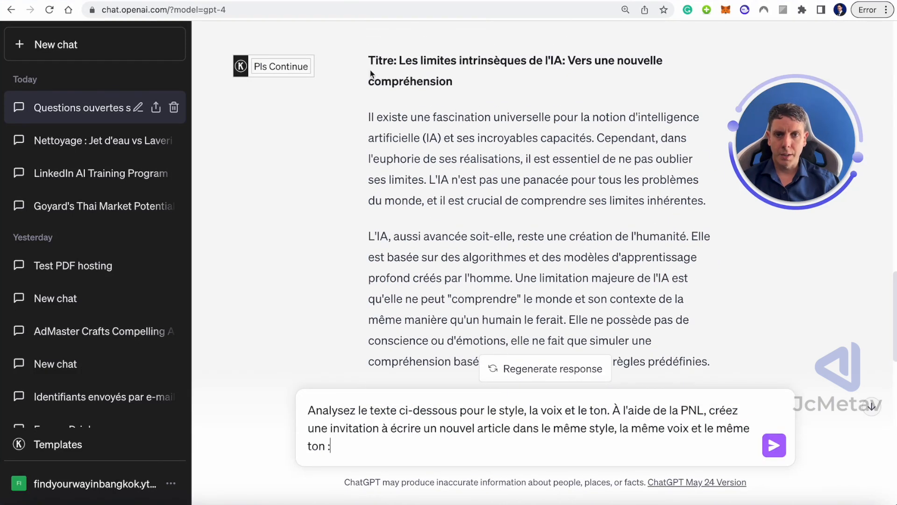
{"action": "left_click_drag", "start_coordinate": [369, 58], "coordinate": [623, 294]}
{"action": "scroll", "coordinate": [516, 114], "scroll_direction": "down", "scroll_amount": 1}
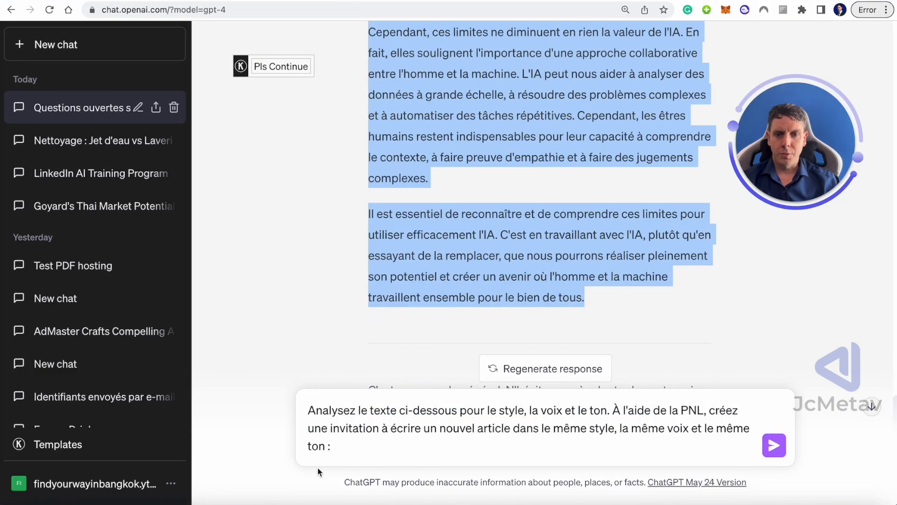
{"action": "left_click", "coordinate": [357, 452]}
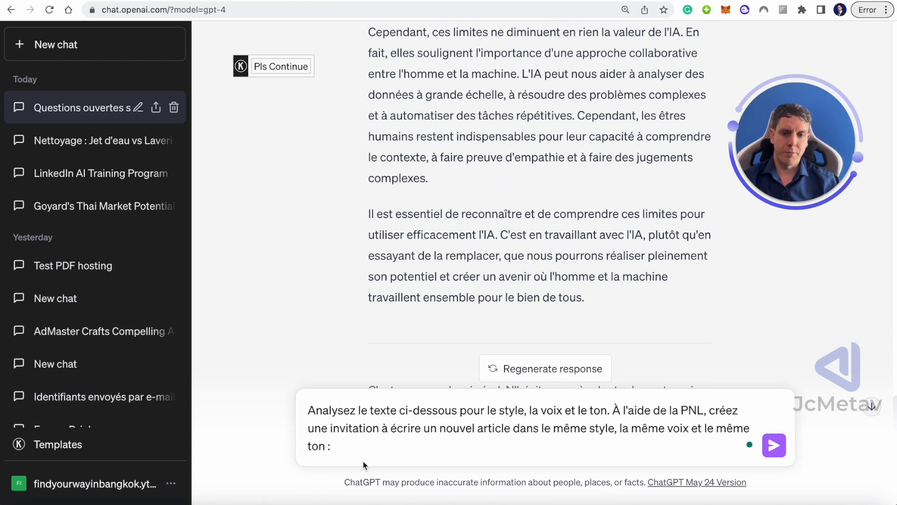
{"action": "key", "text": "super+v"}
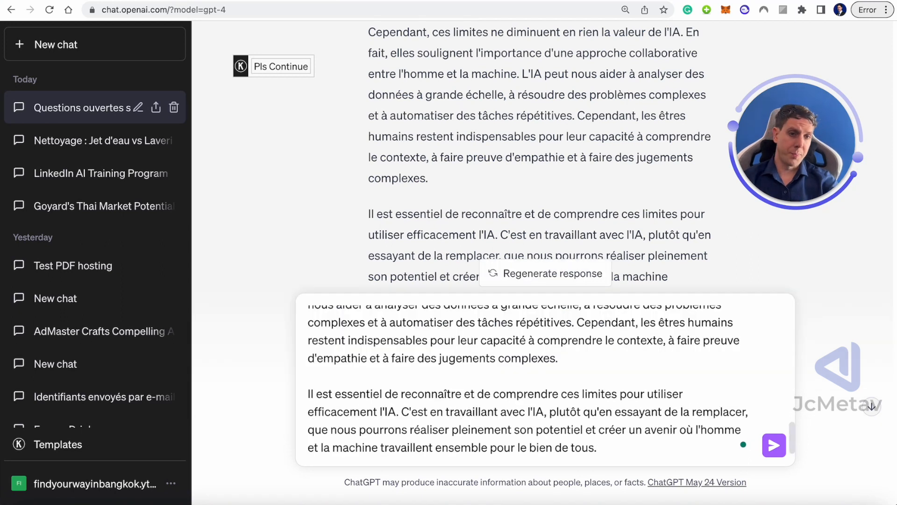
{"action": "key", "text": "Return"}
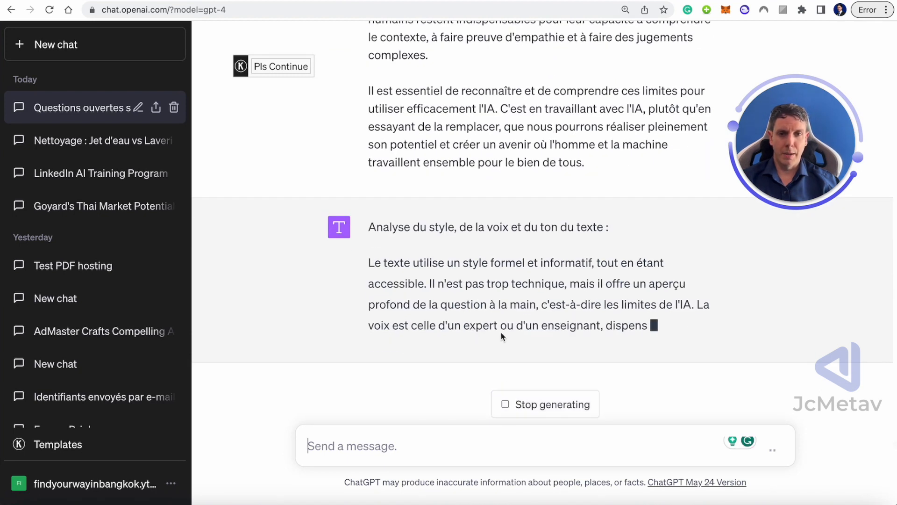
- Read the generated analysis of the text's style, voice and tone and the invitation to write a new article
{"action": "scroll", "coordinate": [638, 345], "scroll_direction": "up", "scroll_amount": 8}
{"action": "scroll", "coordinate": [629, 354], "scroll_direction": "down", "scroll_amount": 4}
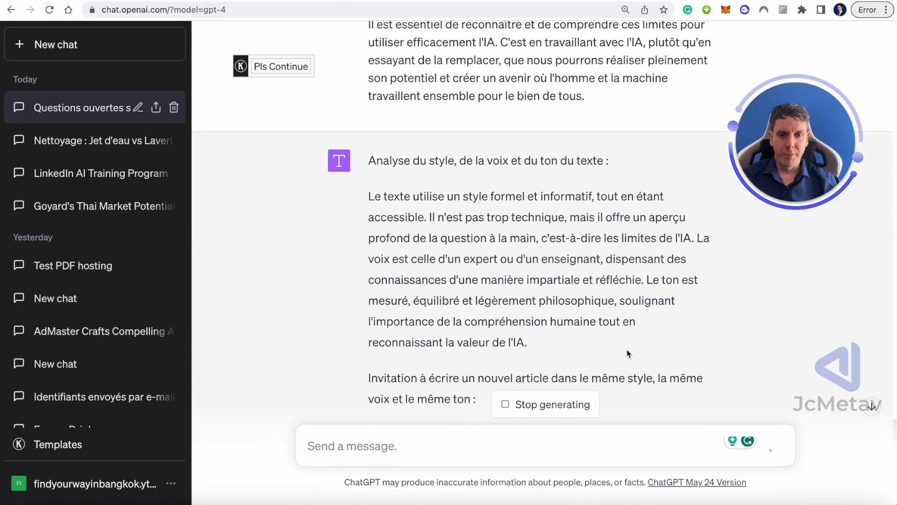
{"action": "scroll", "coordinate": [628, 352], "scroll_direction": "down", "scroll_amount": 1}
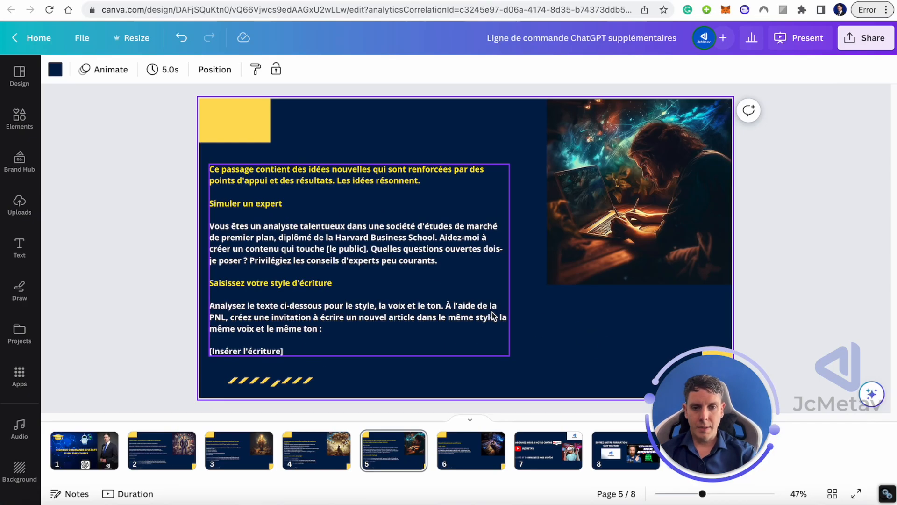
- In Canva, go to slide 6 and copy the prompt paragraph under "Recueillir des points de vue différents"
{"action": "scroll", "coordinate": [441, 295], "scroll_direction": "down", "scroll_amount": 3}
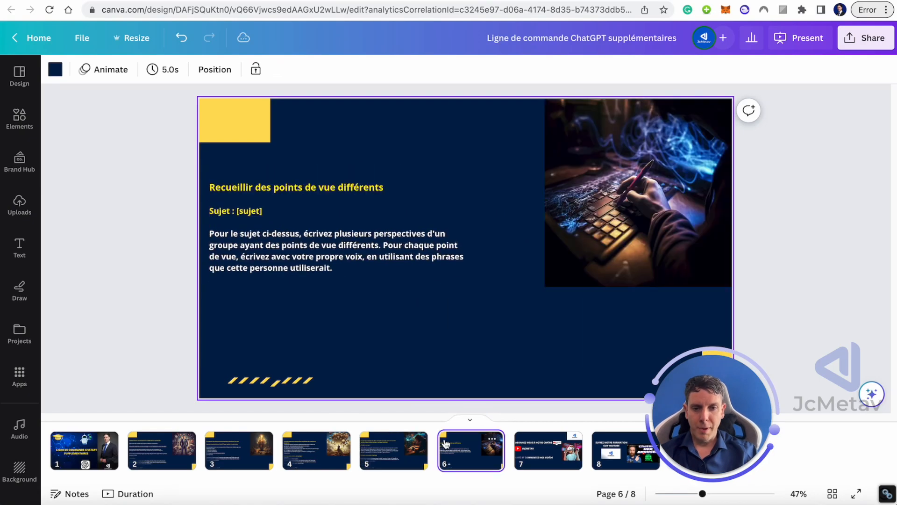
{"action": "left_click", "coordinate": [327, 257]}
{"action": "left_click", "coordinate": [341, 271]}
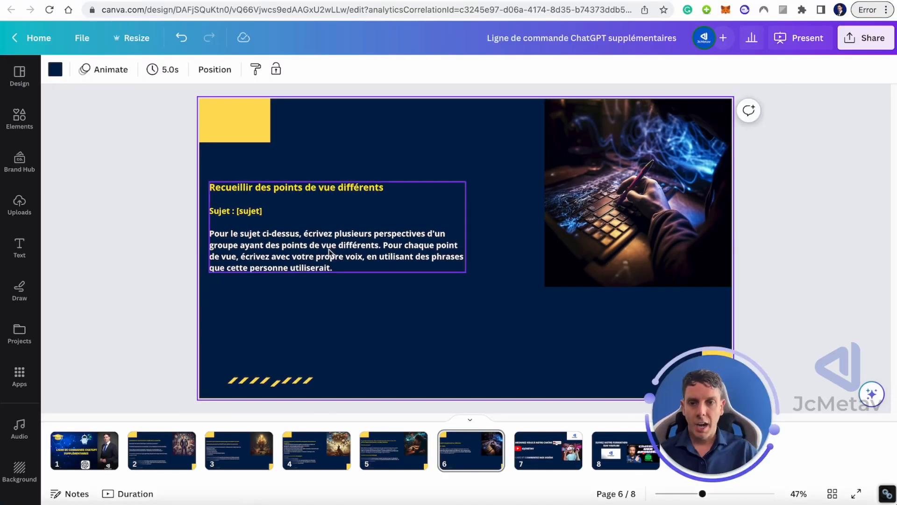
{"action": "left_click", "coordinate": [339, 267]}
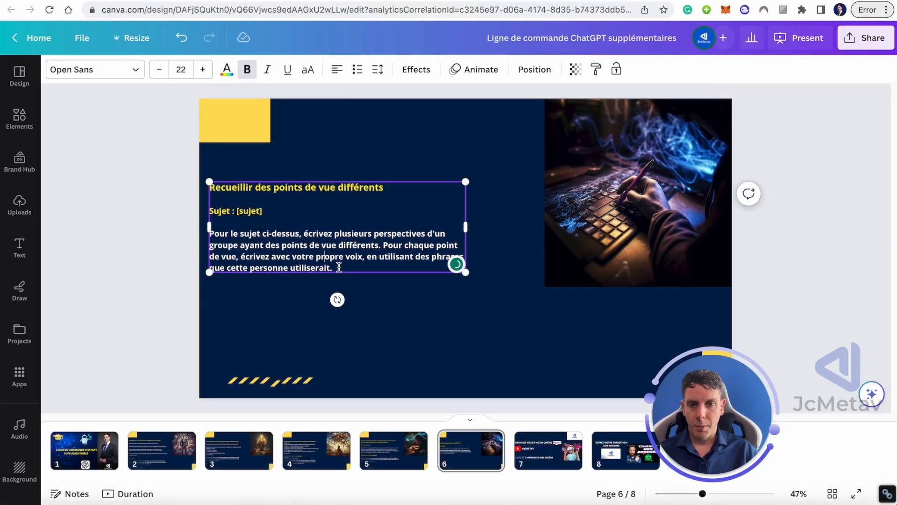
{"action": "left_click_drag", "start_coordinate": [339, 267], "coordinate": [209, 232]}
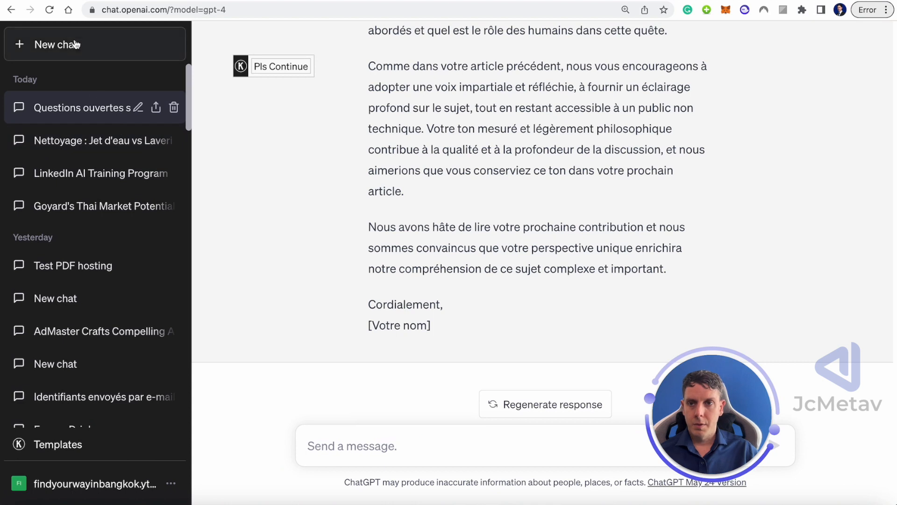
- Start a new GPT-4 chat in ChatGPT and paste the copied multiple-perspectives prompt into the message
{"action": "left_click", "coordinate": [76, 44]}
{"action": "left_click", "coordinate": [605, 64]}
{"action": "left_click", "coordinate": [357, 444]}
{"action": "key", "text": "super+v"}
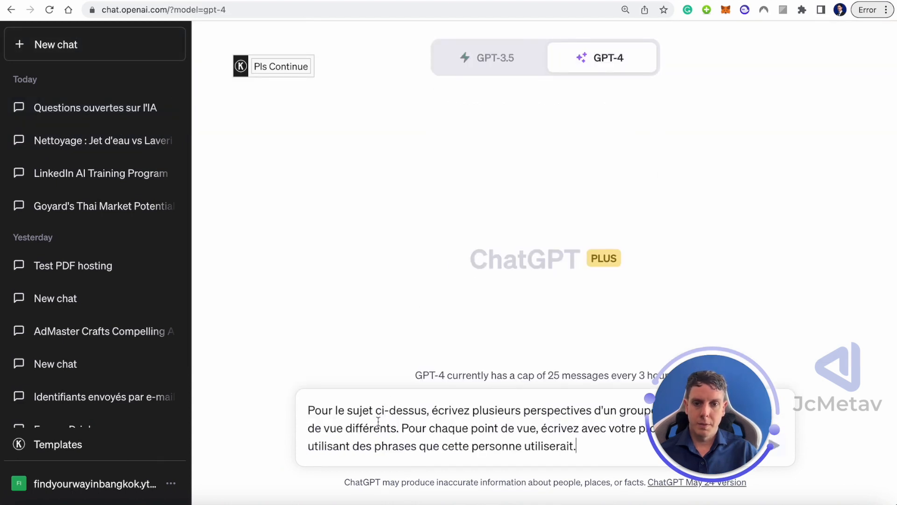
- Change the opening of the pasted prompt to read "Pour le sujet ci-dessous"
{"action": "left_click", "coordinate": [496, 409]}
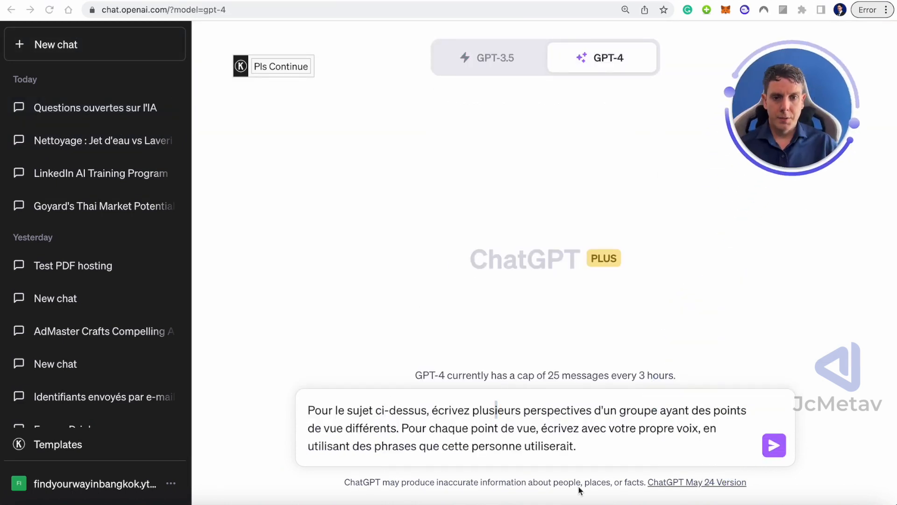
{"action": "left_click", "coordinate": [410, 410]}
{"action": "type", "text": "o"}
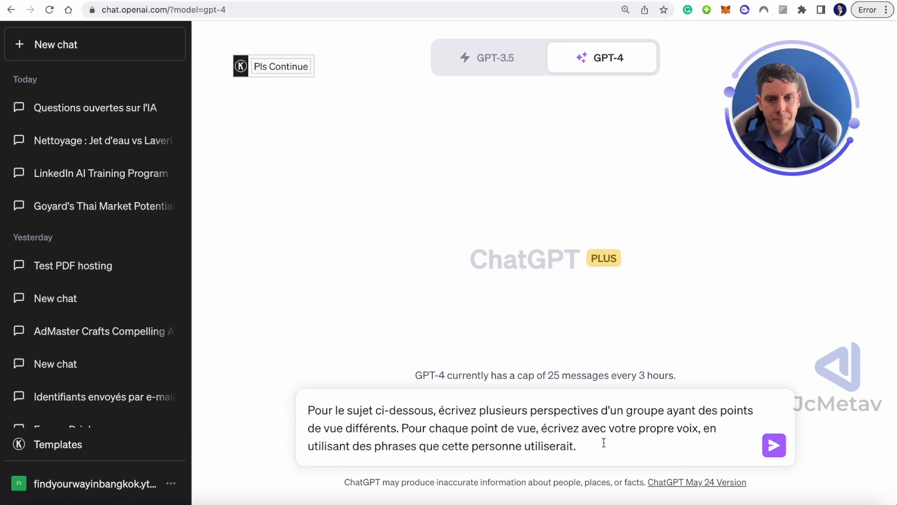
- Append "Peux tu me donner ton avis sur l'utilisation de l'IA en entreprise en 2023?" to the prompt, send it and review the generated perspectives
{"action": "type", "text": "Peux tu me don"}
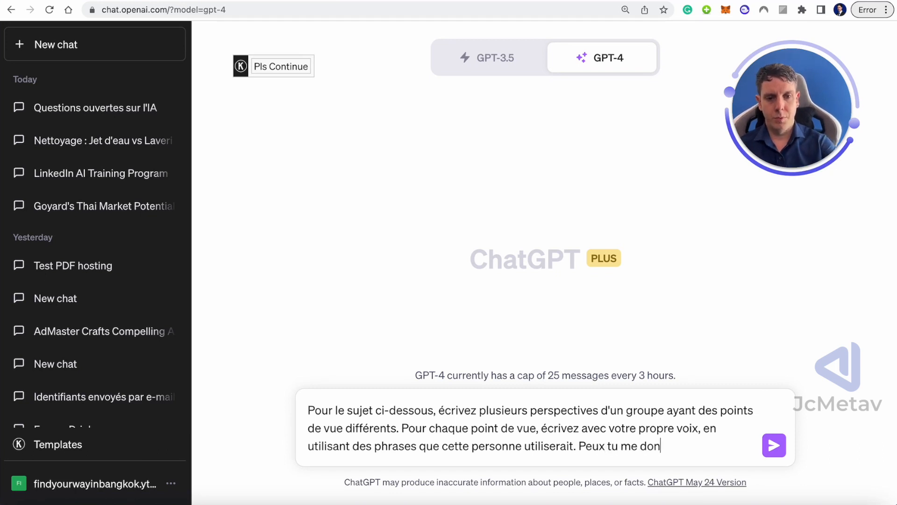
{"action": "type", "text": "ner ton avis sur "}
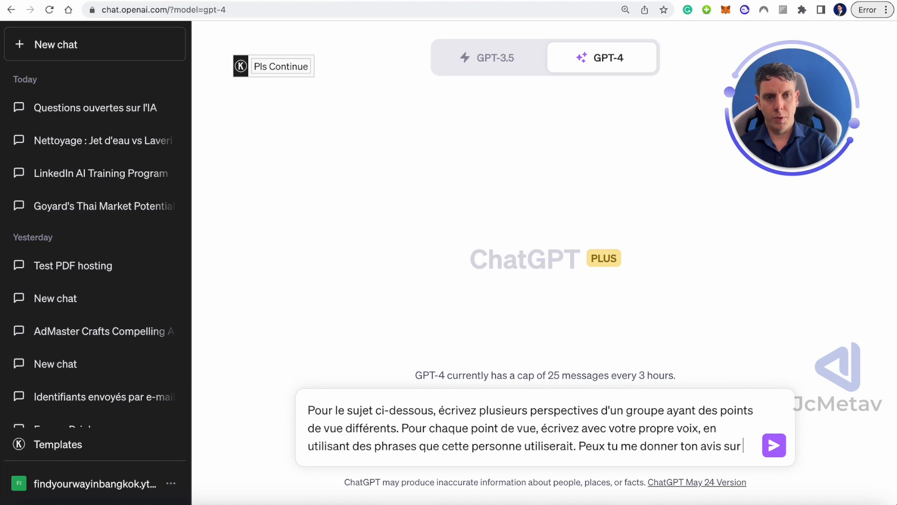
{"action": "type", "text": "l'utilisat"}
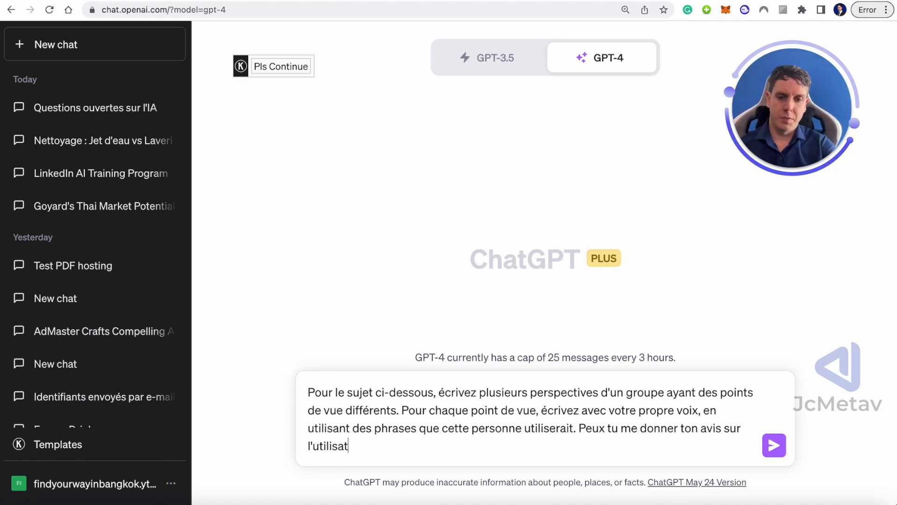
{"action": "type", "text": "ion de l'IA en entre"}
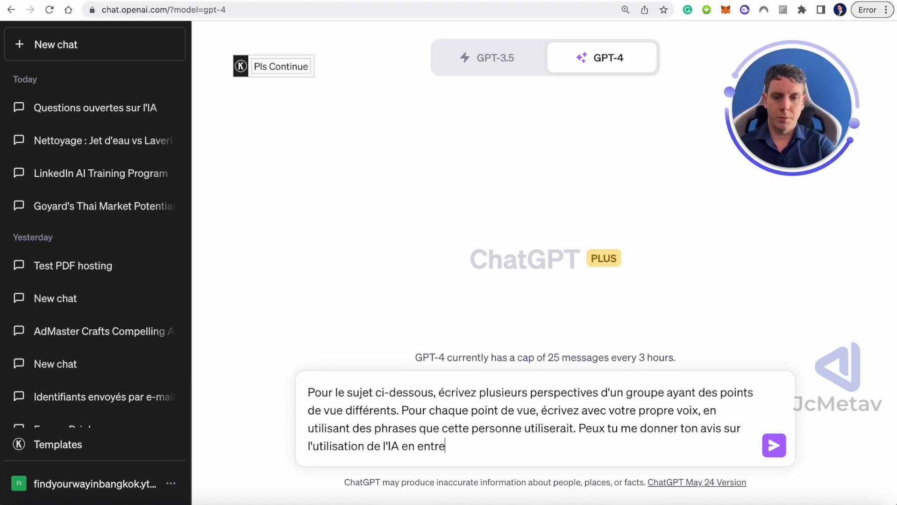
{"action": "type", "text": "prise en 2023?"}
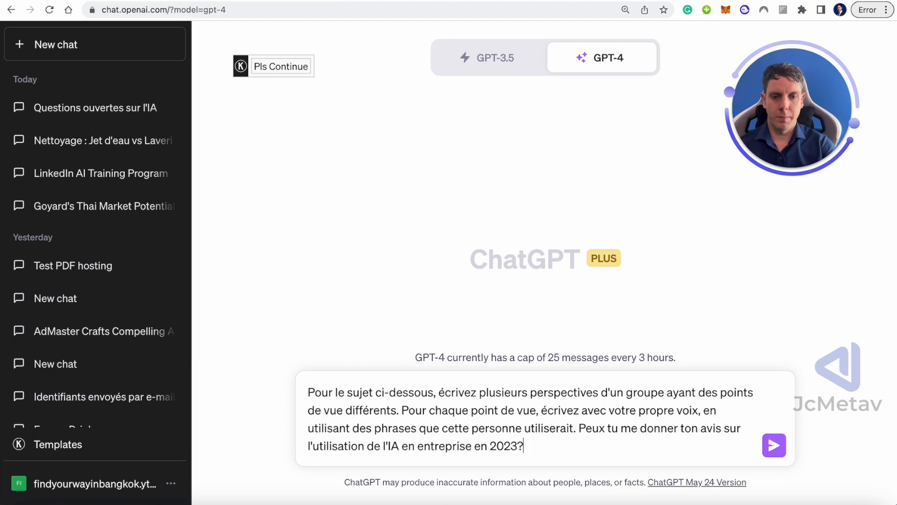
{"action": "key", "text": "Return"}
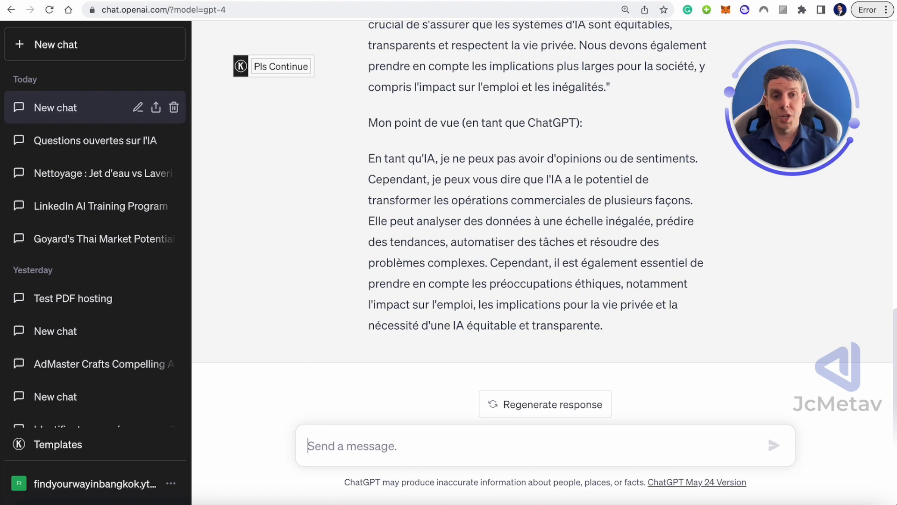
{"action": "scroll", "coordinate": [514, 243], "scroll_direction": "up", "scroll_amount": 8}
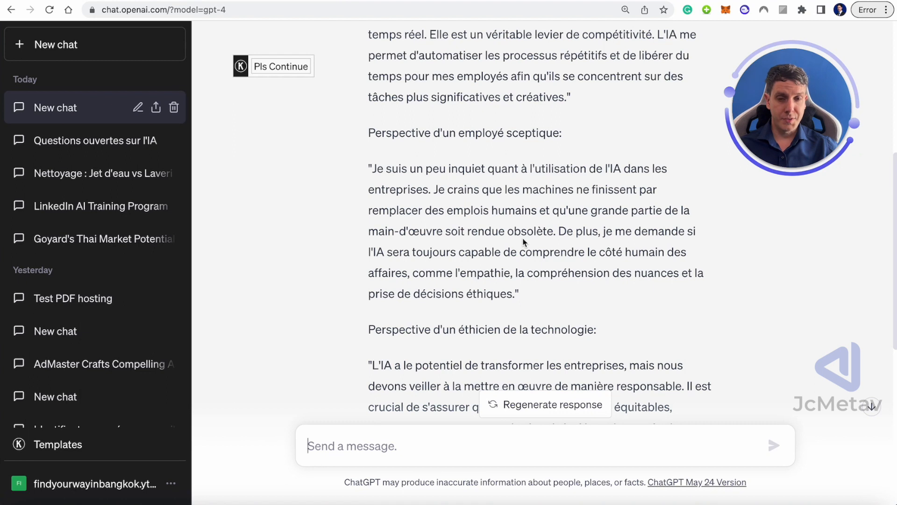
{"action": "scroll", "coordinate": [531, 271], "scroll_direction": "down", "scroll_amount": 1}
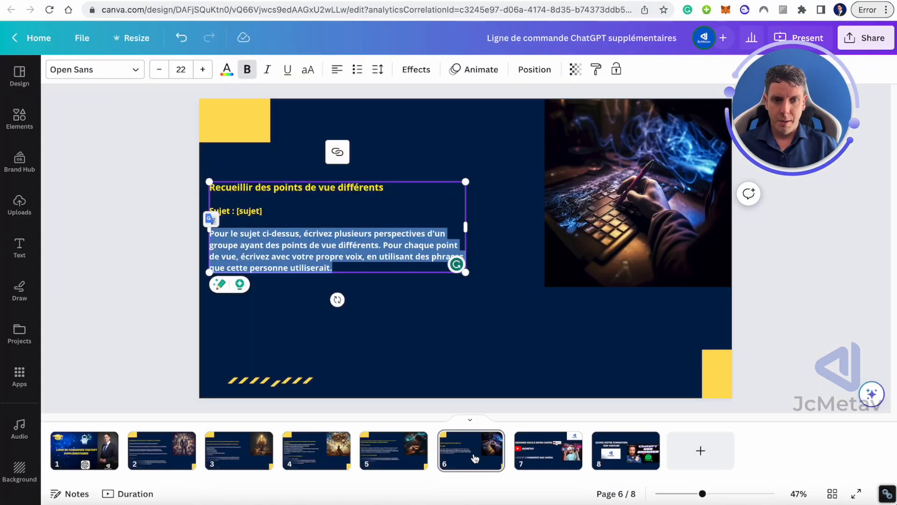
- In the Canva presentation, go to slide 7 with the channel subscription call and start presenting
{"action": "left_click", "coordinate": [547, 451]}
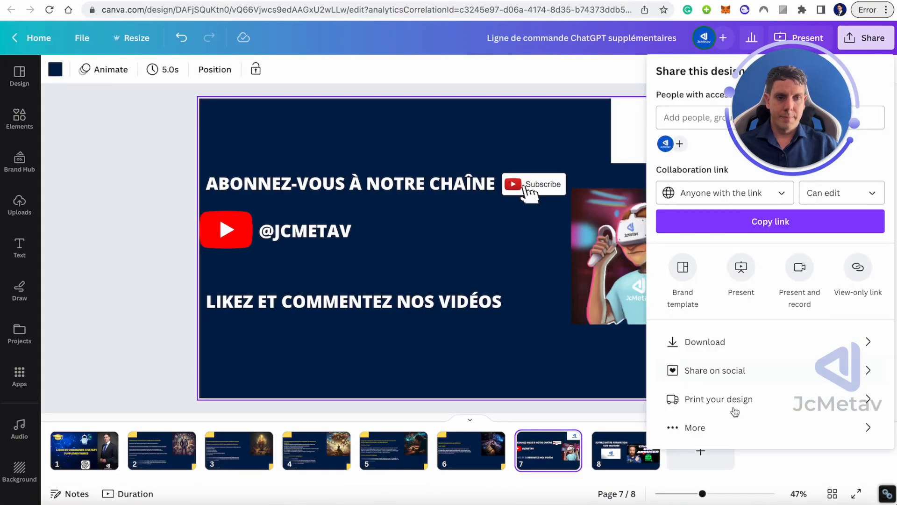
{"action": "left_click", "coordinate": [187, 207]}
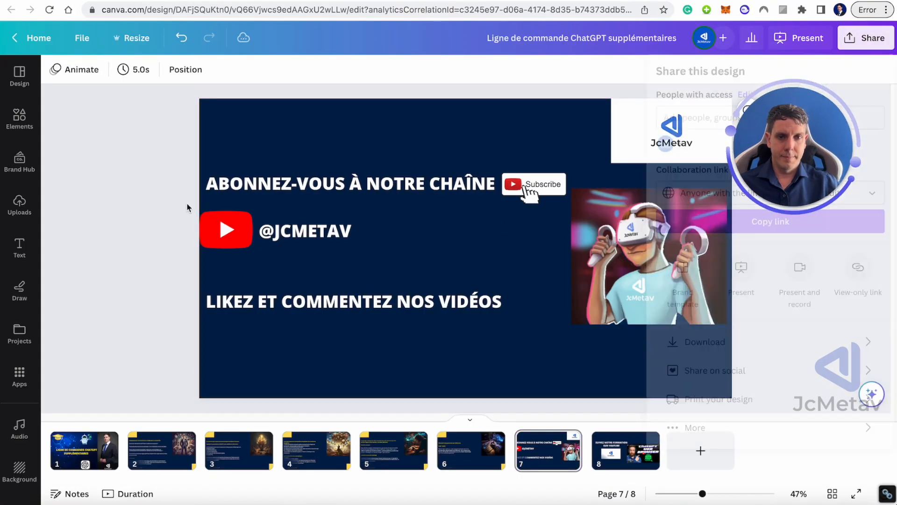
{"action": "left_click", "coordinate": [799, 38]}
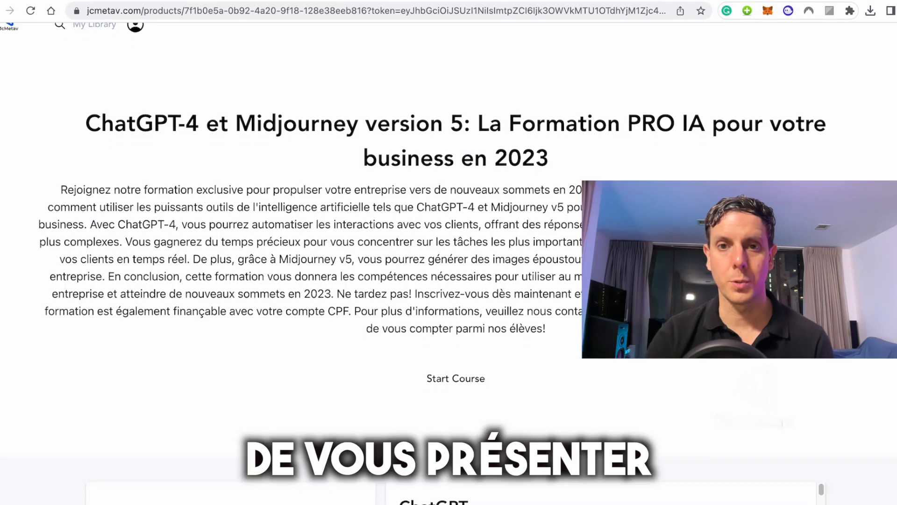
- Look through the ChatGPT-4 and Midjourney version 5 course page, from its description down to the list of ChatGPT lessons
{"action": "scroll", "coordinate": [449, 261], "scroll_direction": "down", "scroll_amount": 4}
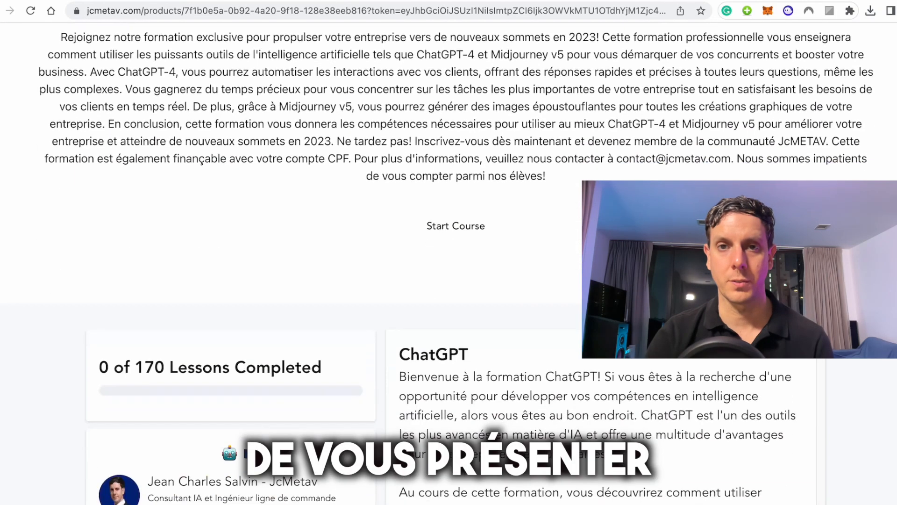
{"action": "scroll", "coordinate": [621, 367], "scroll_direction": "down", "scroll_amount": 15}
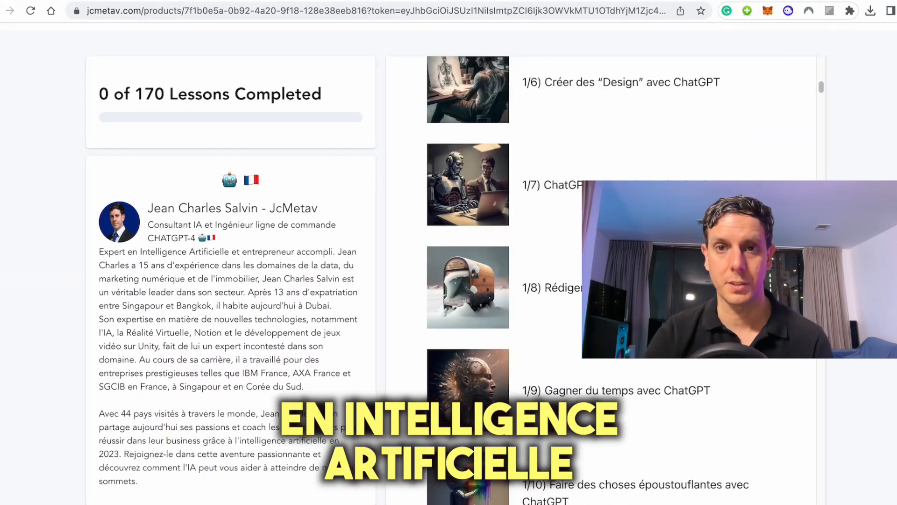
{"action": "left_click", "coordinate": [621, 367]}
{"action": "scroll", "coordinate": [515, 291], "scroll_direction": "down", "scroll_amount": 8}
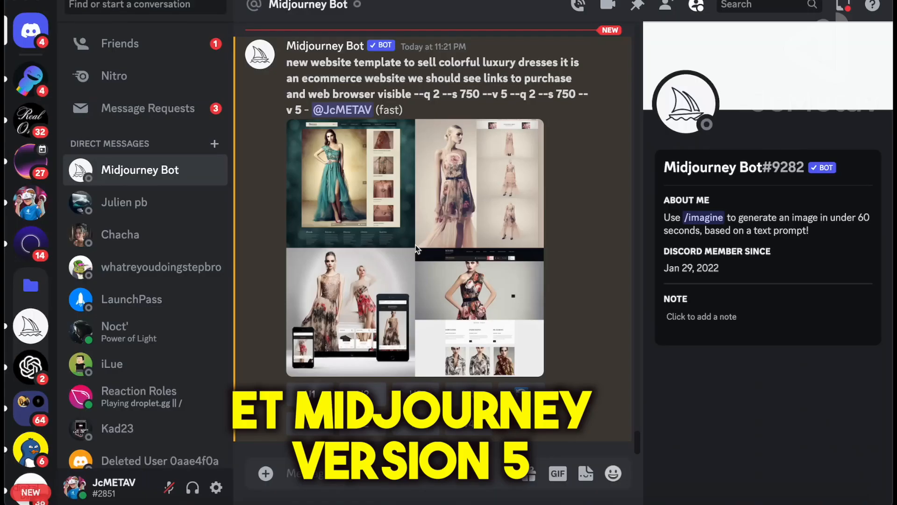
{"action": "left_click", "coordinate": [417, 243]}
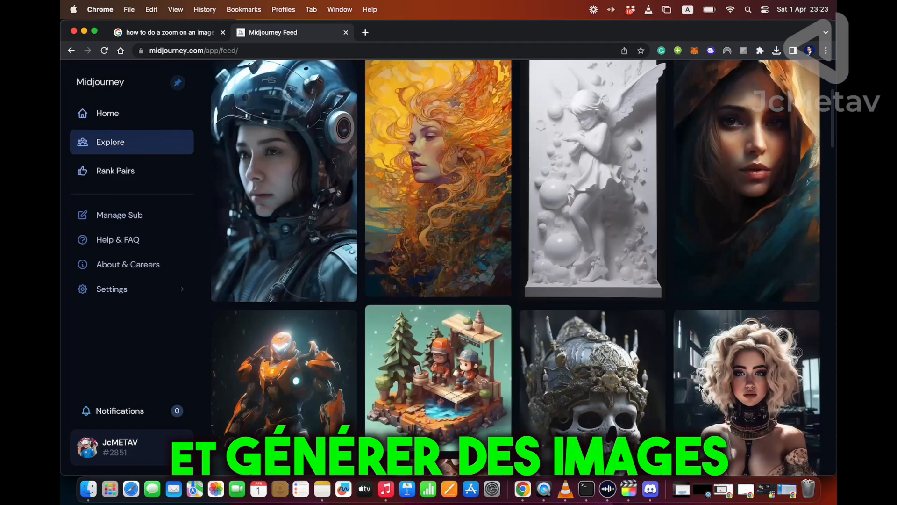
{"action": "scroll", "coordinate": [700, 387], "scroll_direction": "down", "scroll_amount": 5}
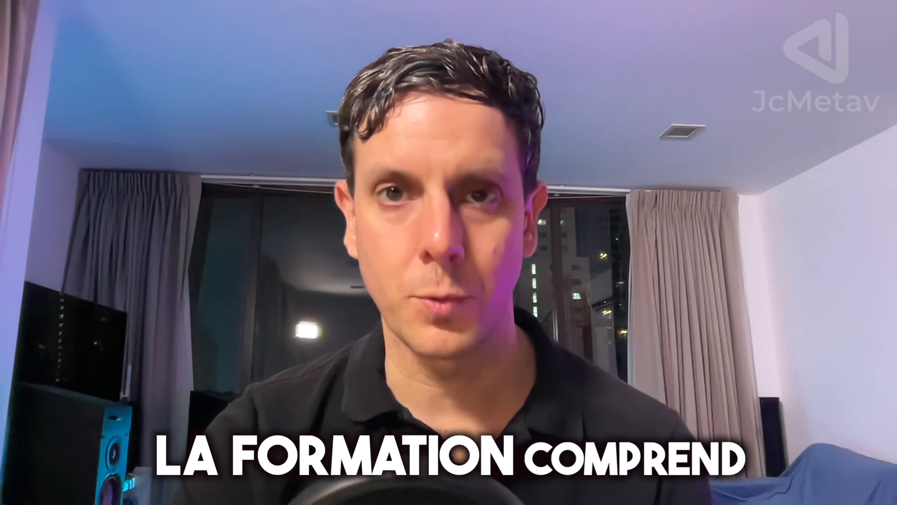